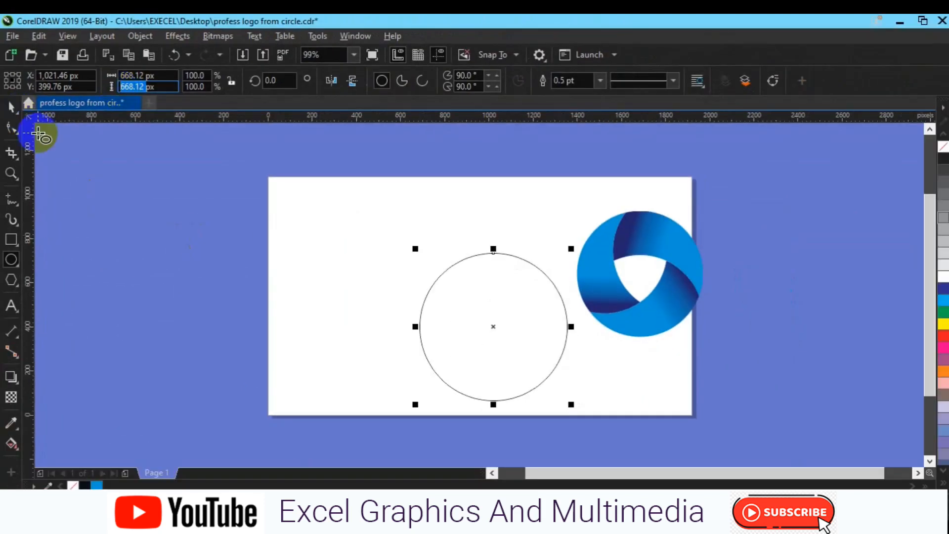
Center the circle on the page and move the blue reference logo off the page to its right side.
left_click(10, 107)
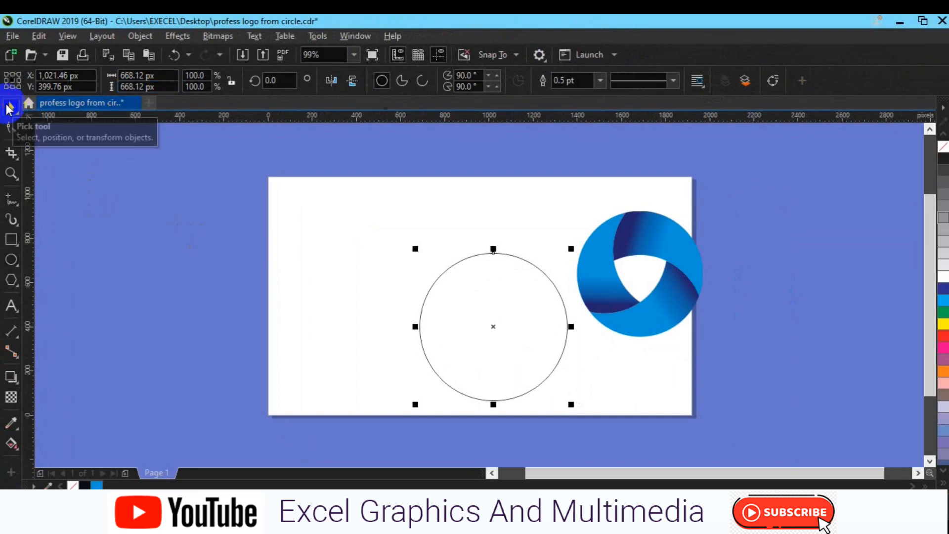
key("p")
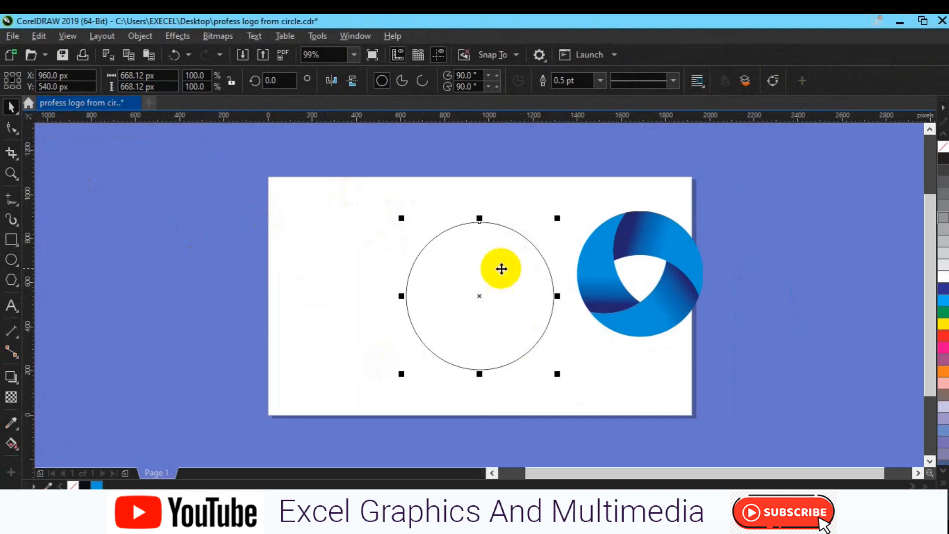
left_click(597, 288)
left_click_drag(599, 286, 774, 266)
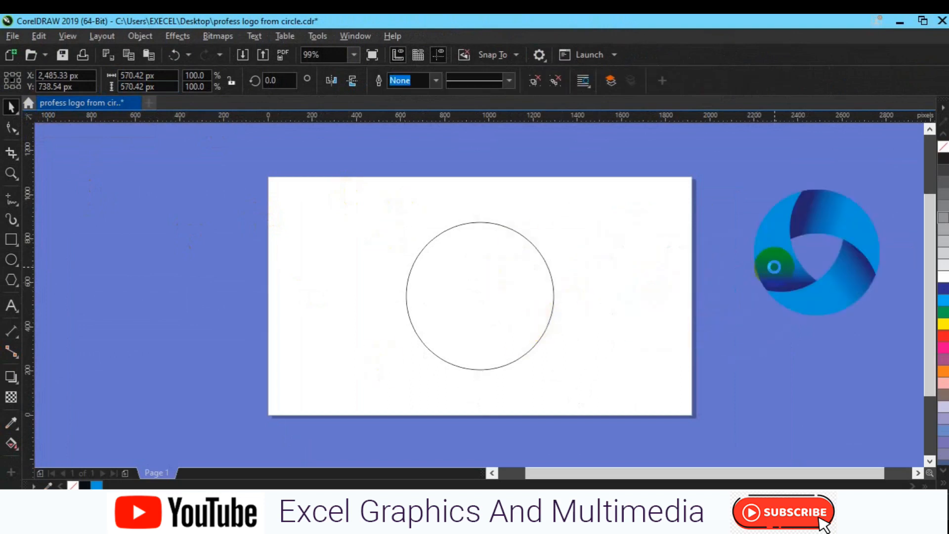
left_click(536, 307)
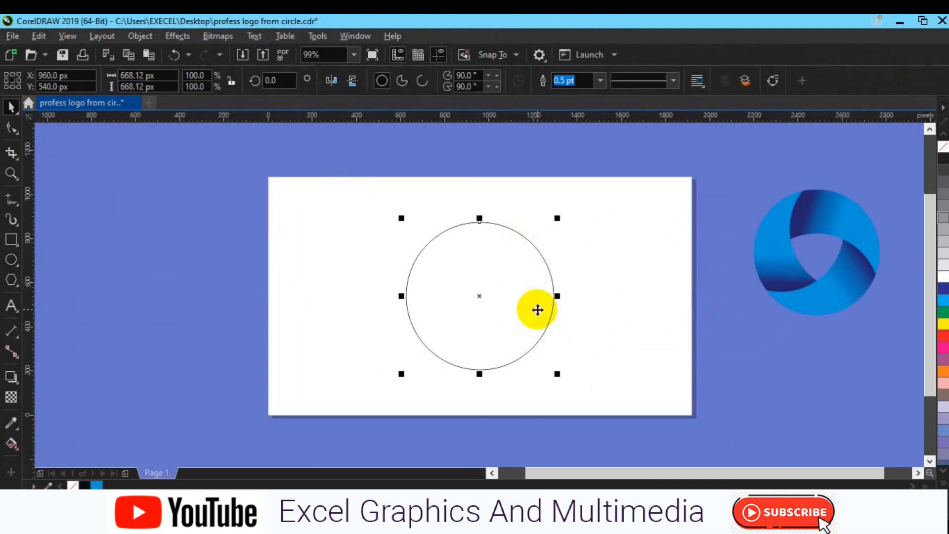
key("ctrl+d")
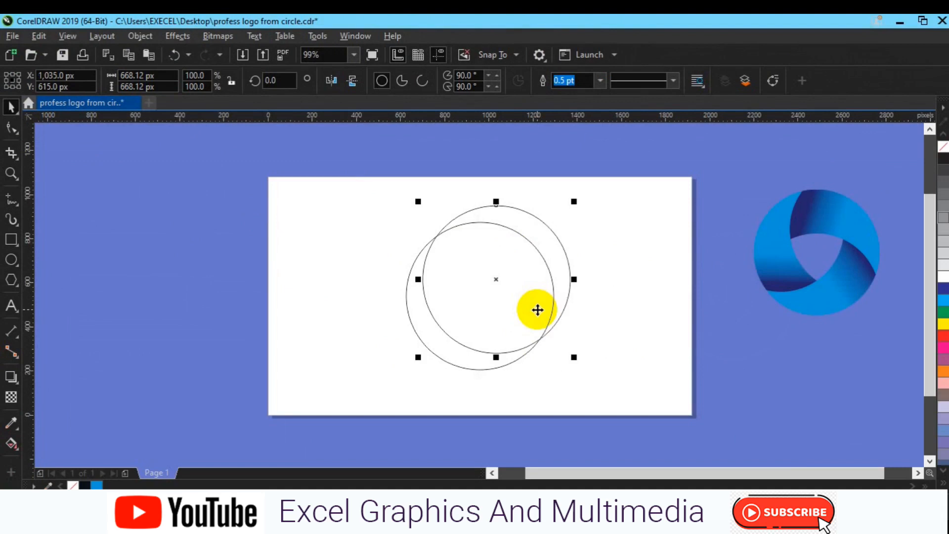
left_click_drag(498, 288, 427, 266)
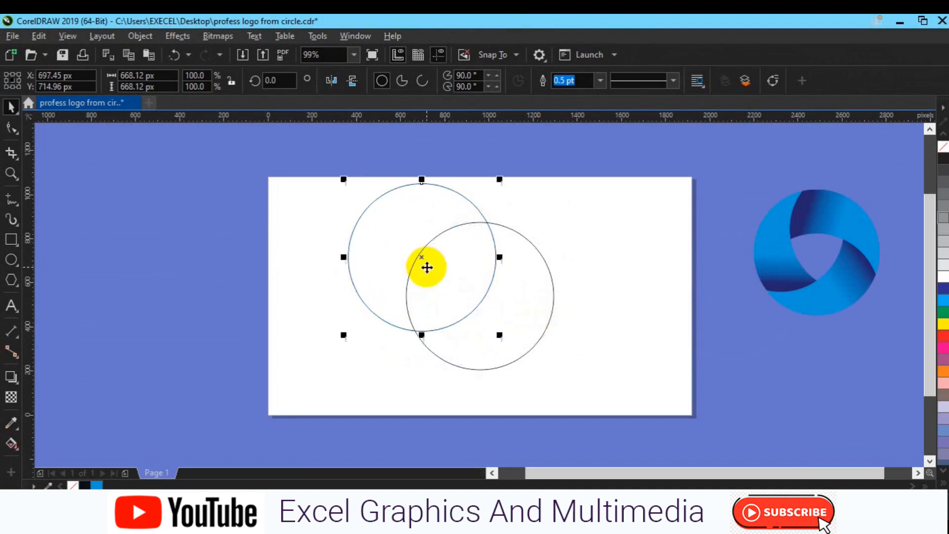
key("Delete")
Shrink the circle about its center to a width and height of 550 px.
left_click(426, 265)
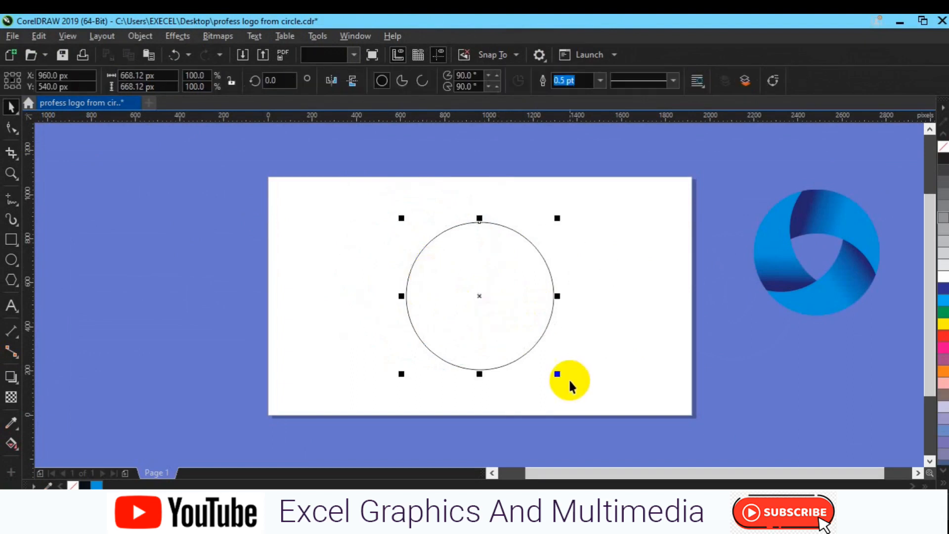
left_click_drag(560, 377, 548, 369)
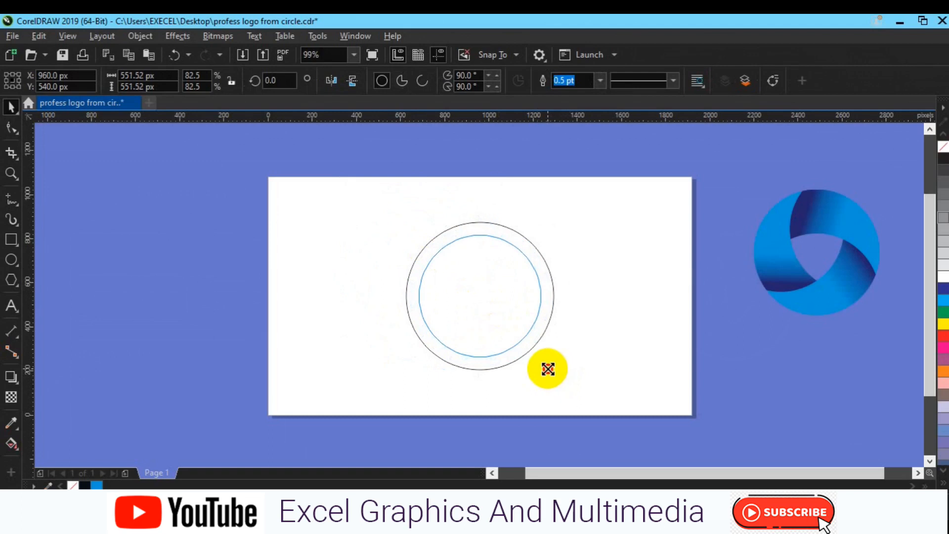
left_click_drag(548, 369, 548, 368)
left_click(134, 79)
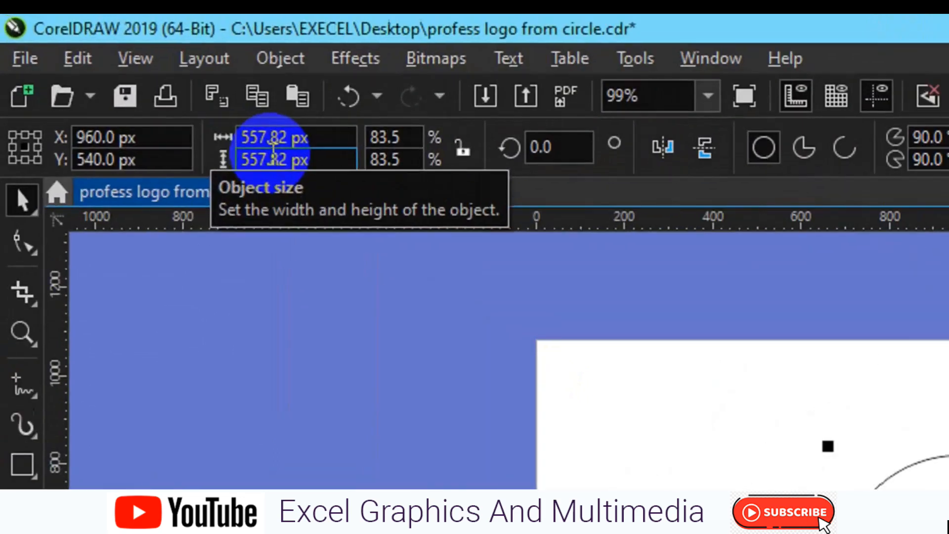
left_click(175, 97)
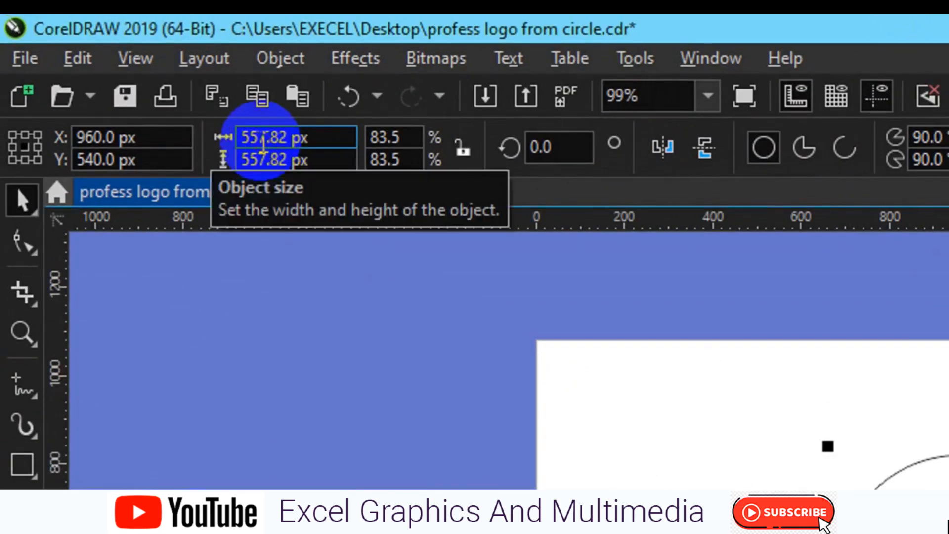
double_click(263, 139)
type("50")
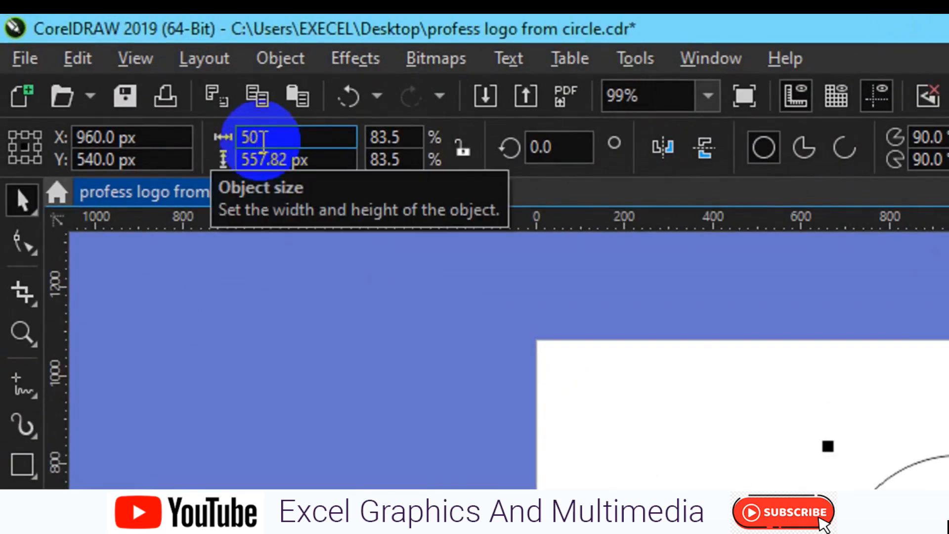
key("BackSpace")
type("50")
left_click(278, 147)
left_click(281, 155)
double_click(284, 157)
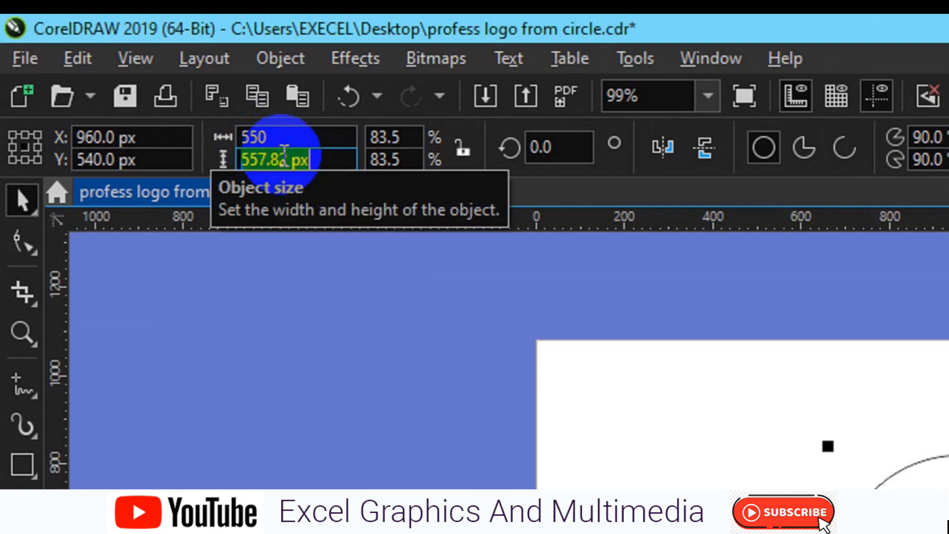
type("550")
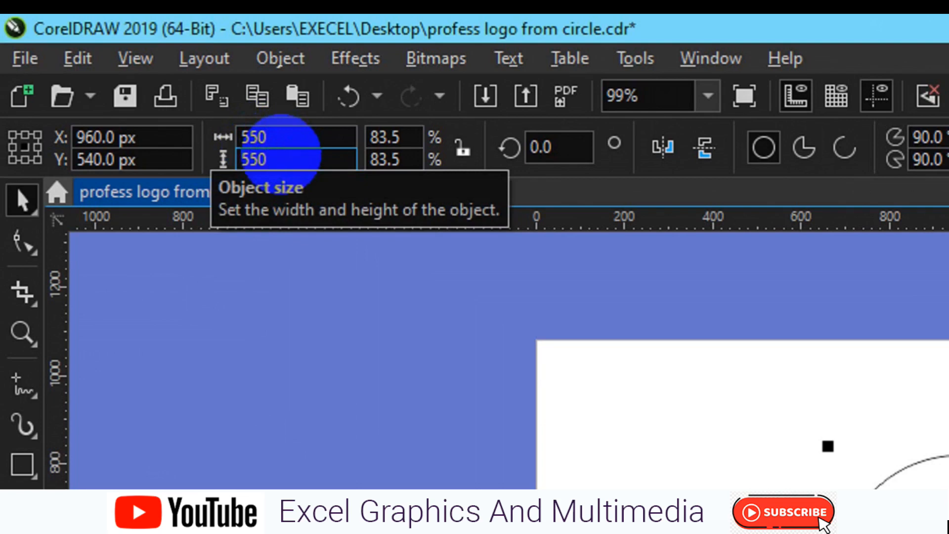
key("Return")
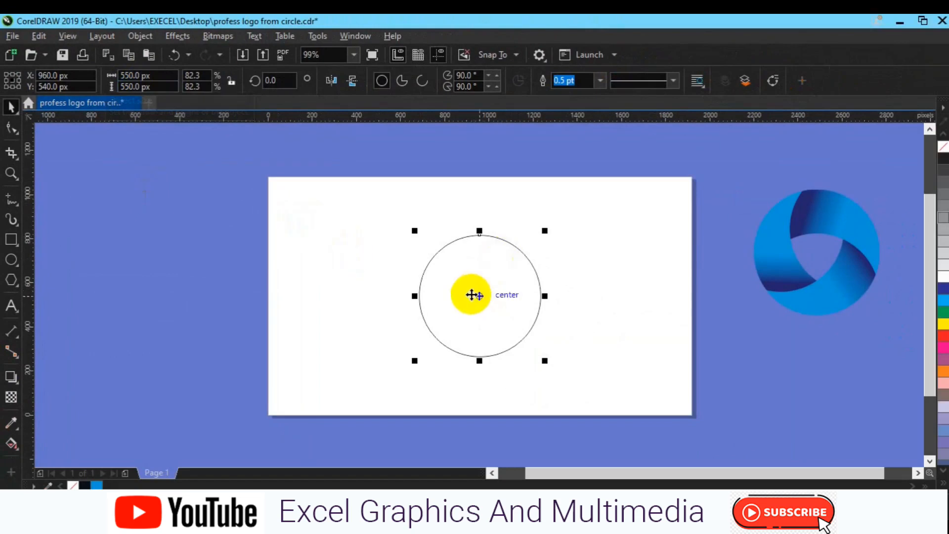
Duplicate the circle and place the copy to the left, level with the original, centered at X 685 px, Y 540 px.
key("ctrl+d")
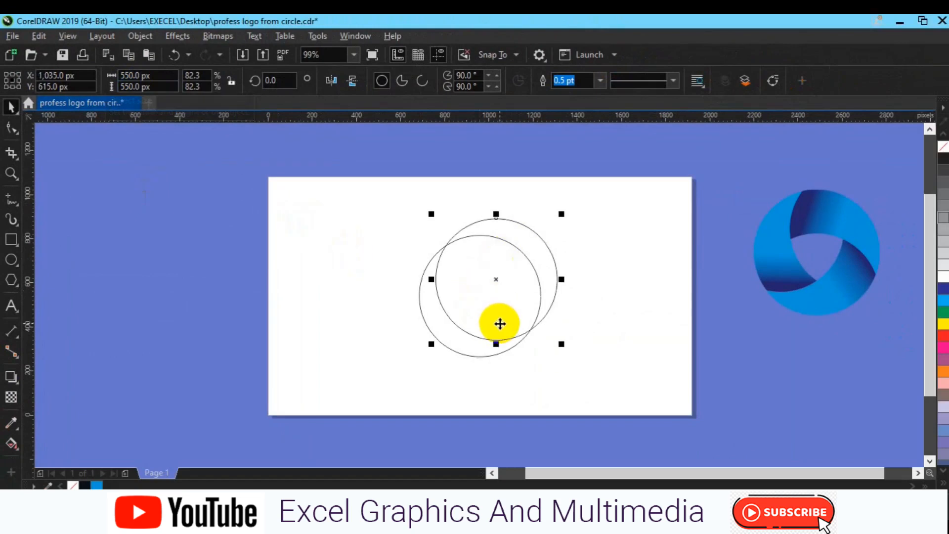
left_click_drag(496, 277, 421, 292)
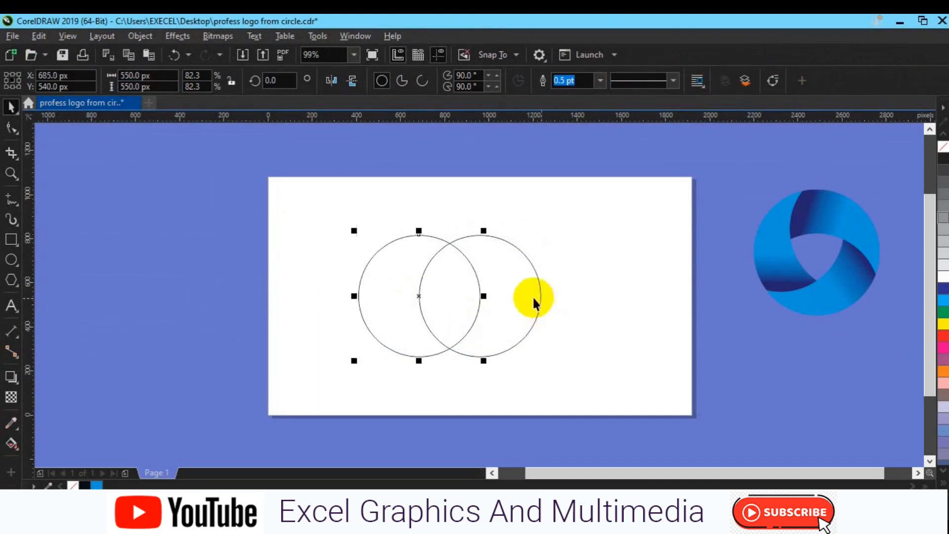
left_click(527, 309)
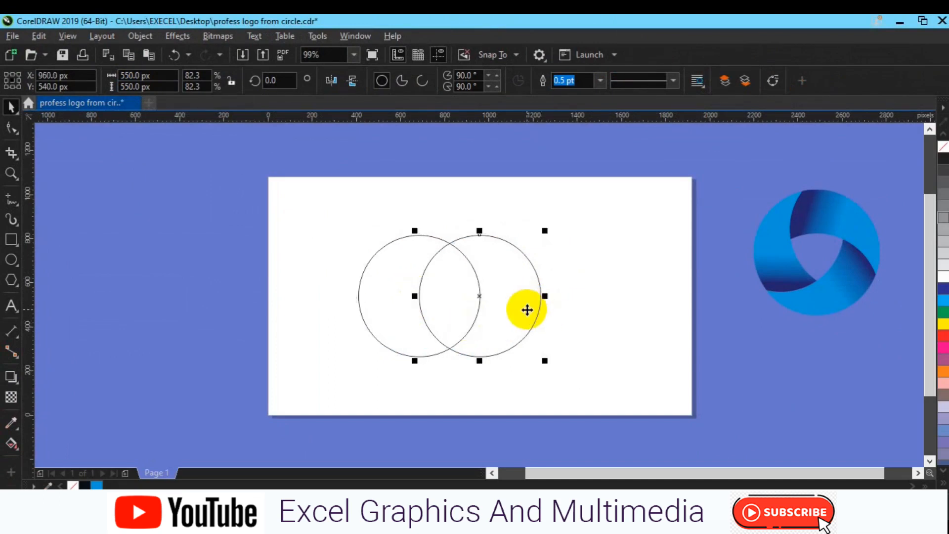
Duplicate the left circle, place the copy slightly right of the middle circle, and align it level with the left circle's center.
left_click(375, 322)
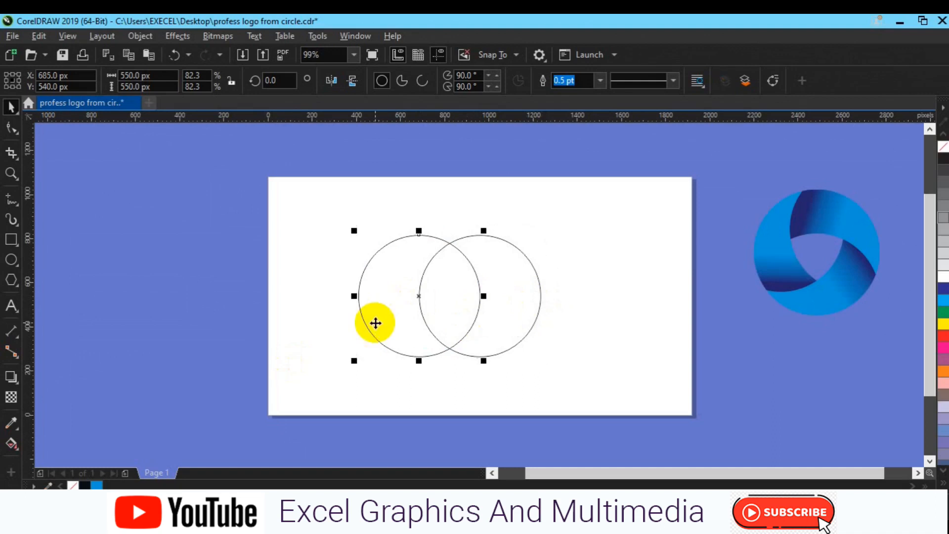
key("ctrl+d")
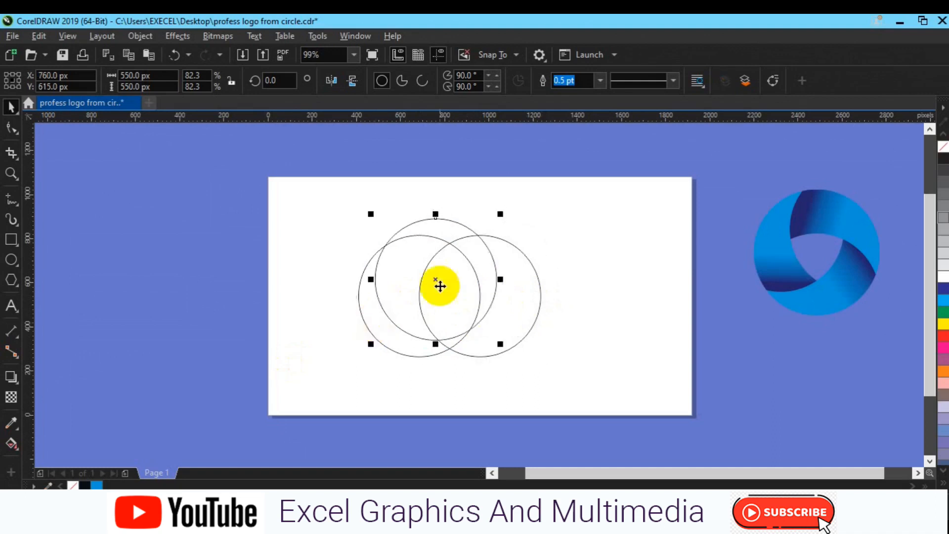
left_click_drag(435, 283, 492, 295)
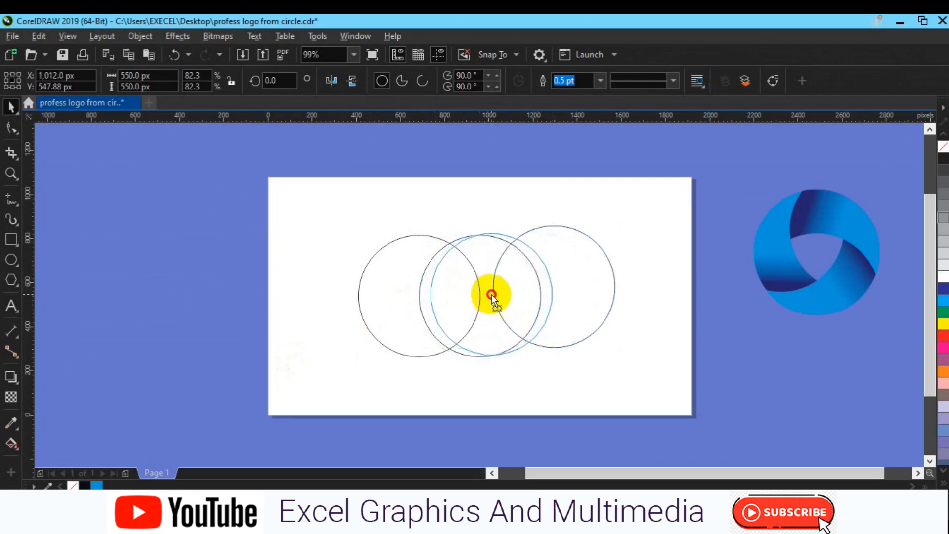
left_click(371, 316, "shift")
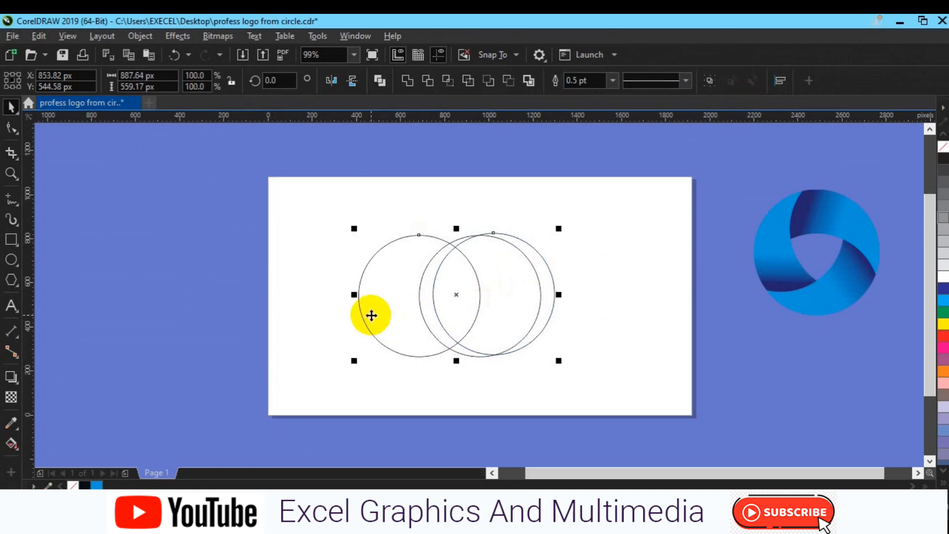
key("e")
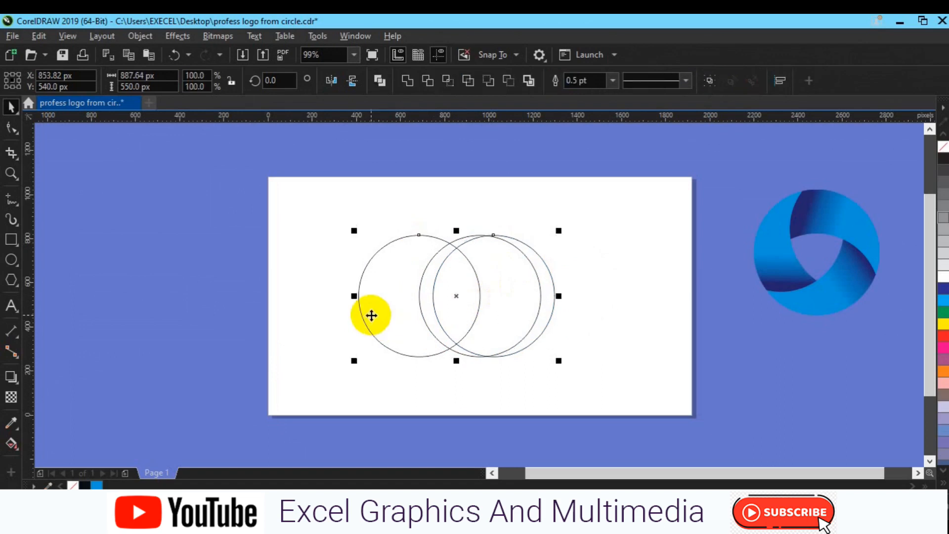
Move the left and right circles up together to about X 996 px, Y 698 px and group them.
left_click(455, 295)
left_click_drag(455, 295, 487, 259)
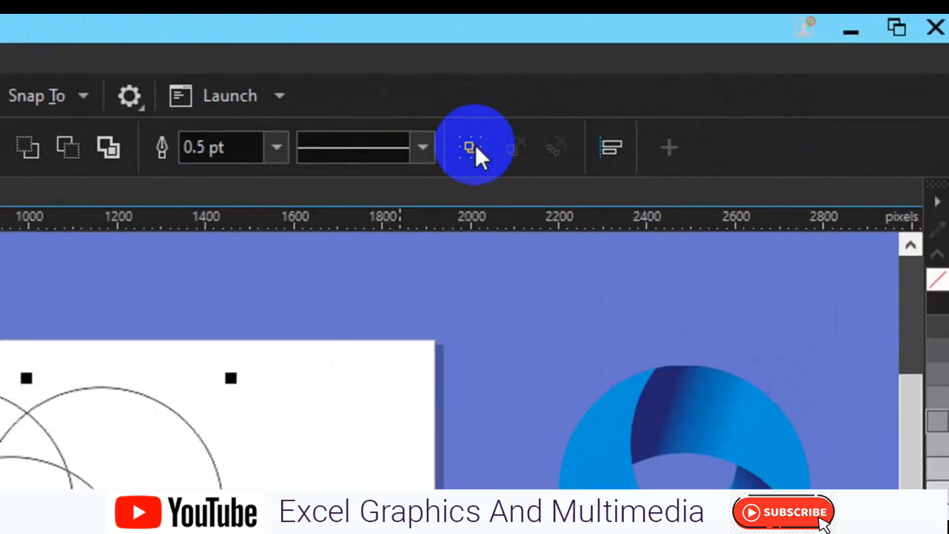
left_click(475, 145)
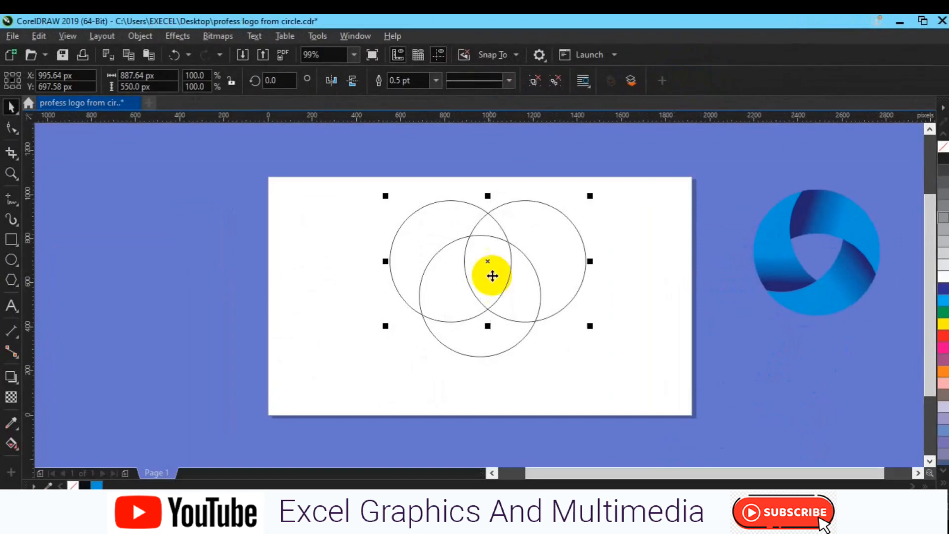
Center the grouped pair of circles horizontally over the middle circle.
left_click(482, 355, "shift")
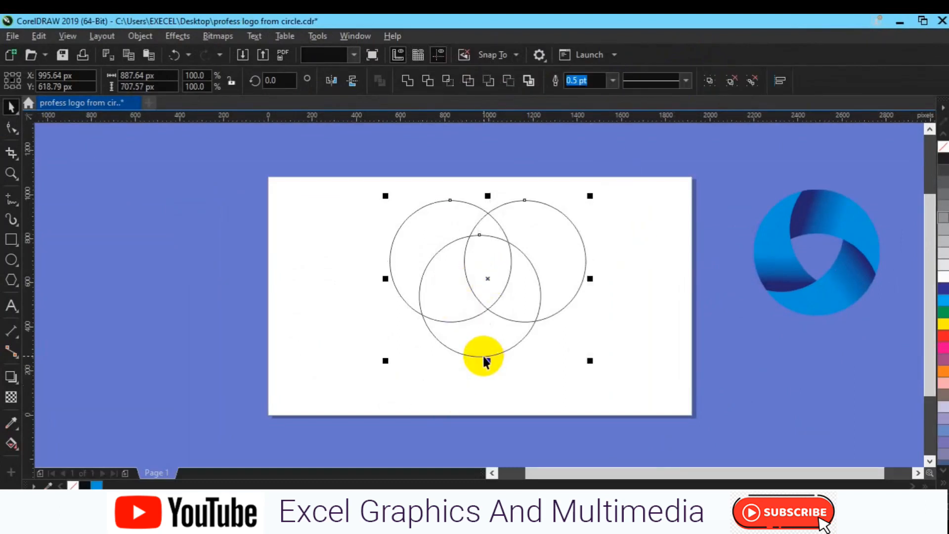
key("c")
left_click(660, 324)
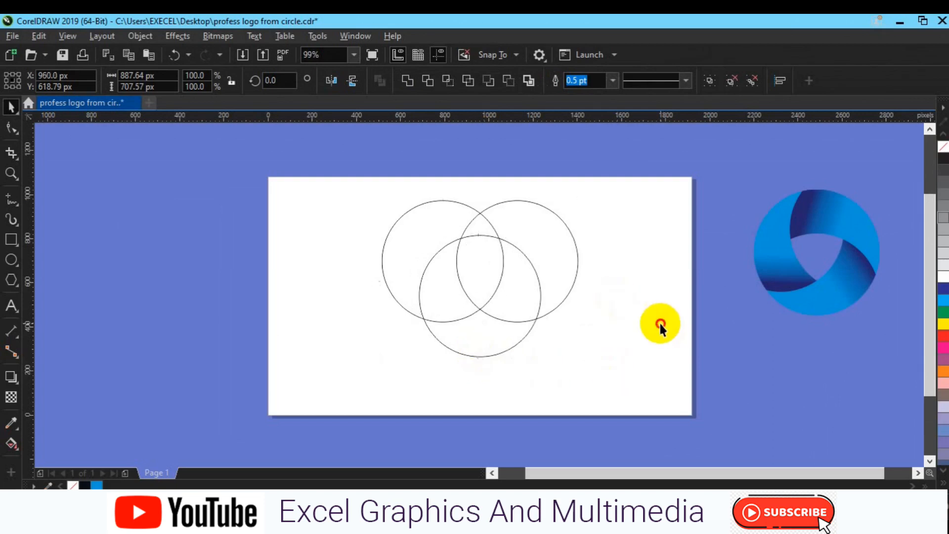
Nudge the circle pair down to Y 687.58 px and ungroup it.
left_click(484, 306)
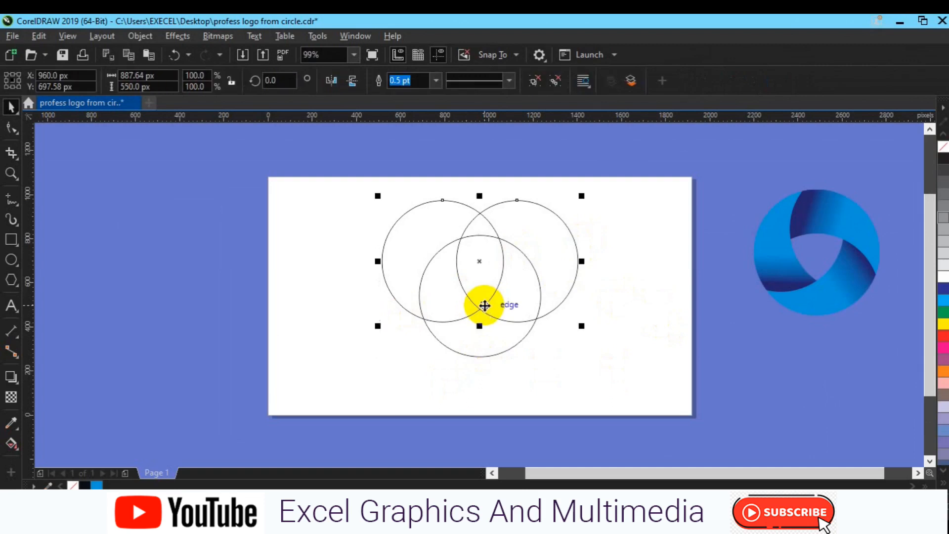
left_click_drag(484, 305, 485, 306)
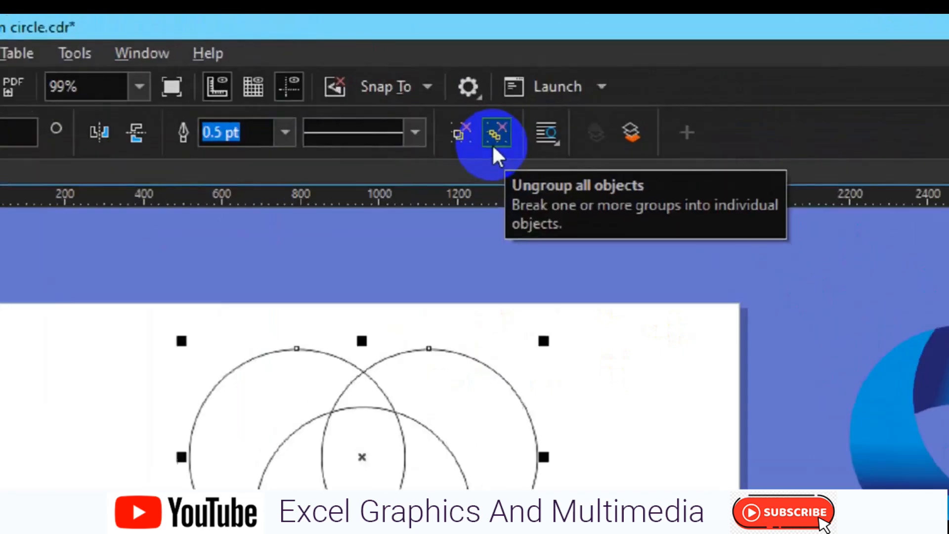
left_click(493, 145)
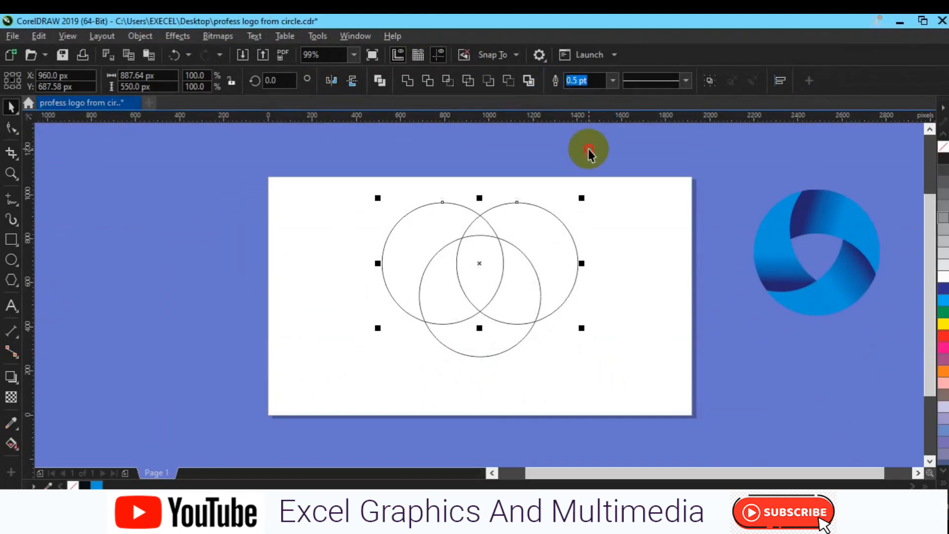
left_click(588, 149)
Duplicate the upper right circle and place the copy below the middle circle's center, at about X 964 px, Y 378 px.
left_click(547, 263)
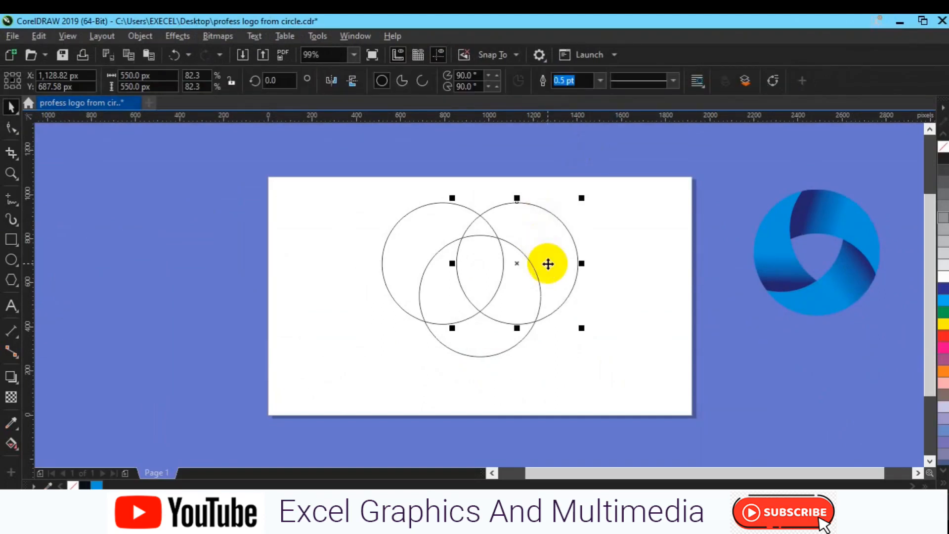
key("ctrl+d")
left_click_drag(547, 263, 494, 346)
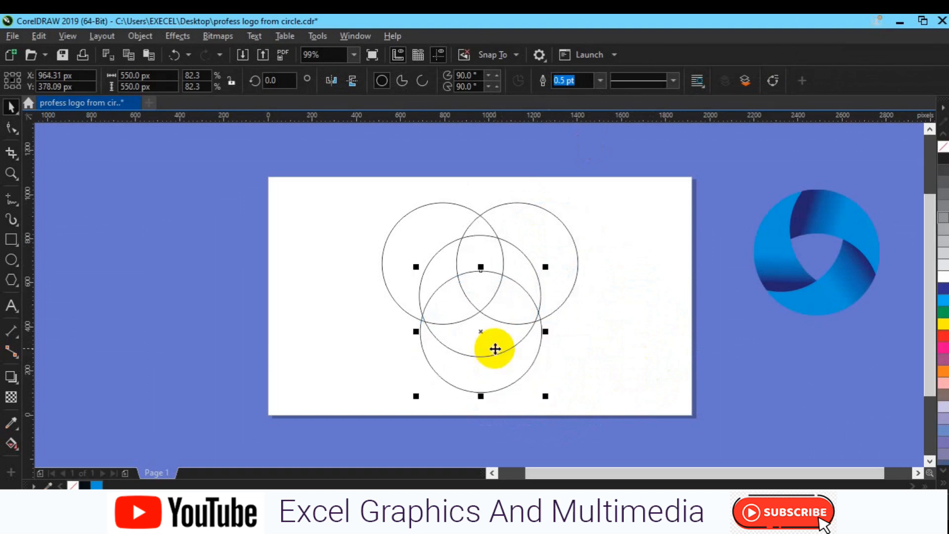
Group the two upper circles and align the group's bottom edge with the lowest circle.
left_click(552, 242)
left_click(406, 230, "shift")
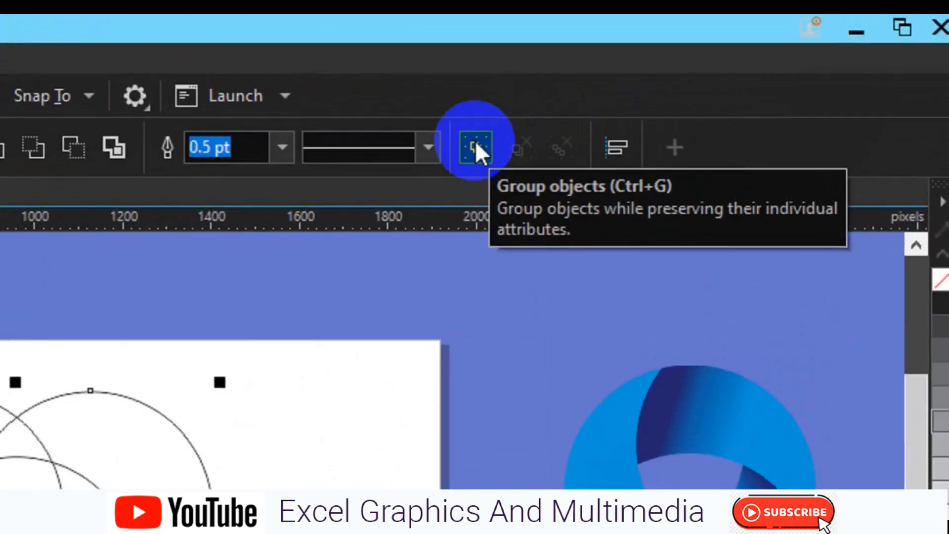
left_click(710, 81)
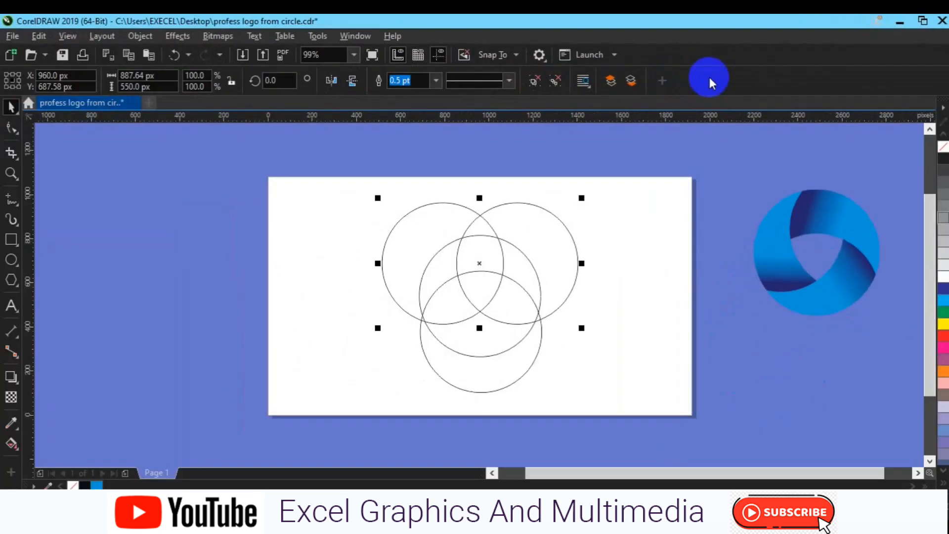
left_click(526, 369, "shift")
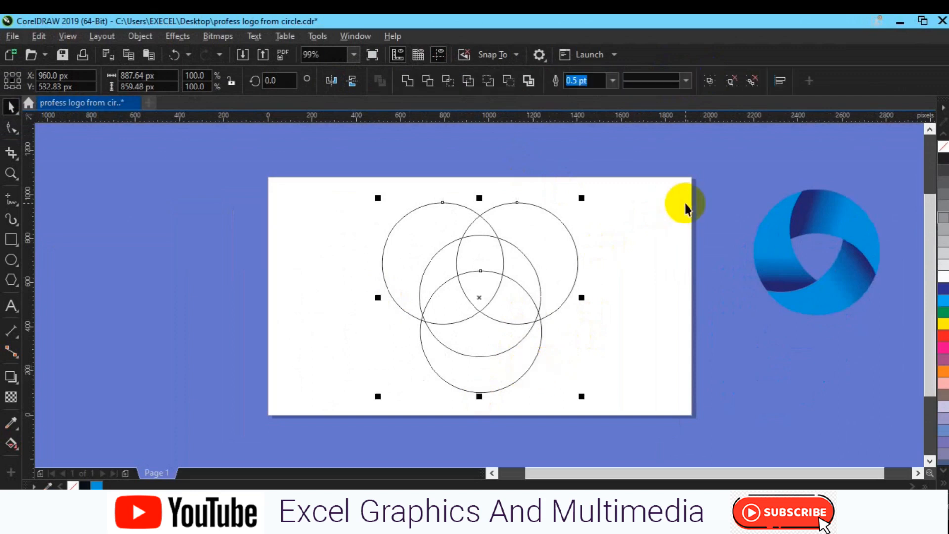
key("b")
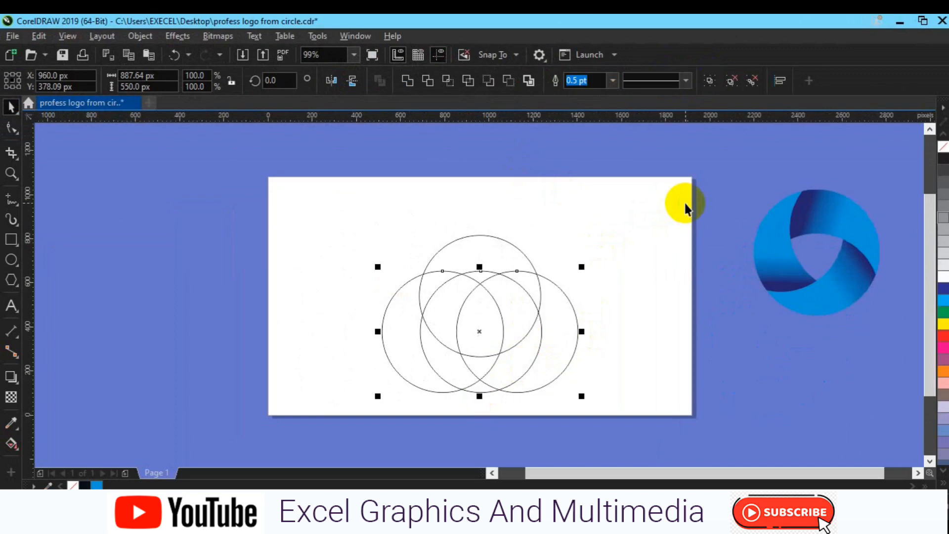
Undo the bottom-edge alignment, then nudge the two upper circles and the lower circle slightly down around the middle circle.
key("ctrl+z")
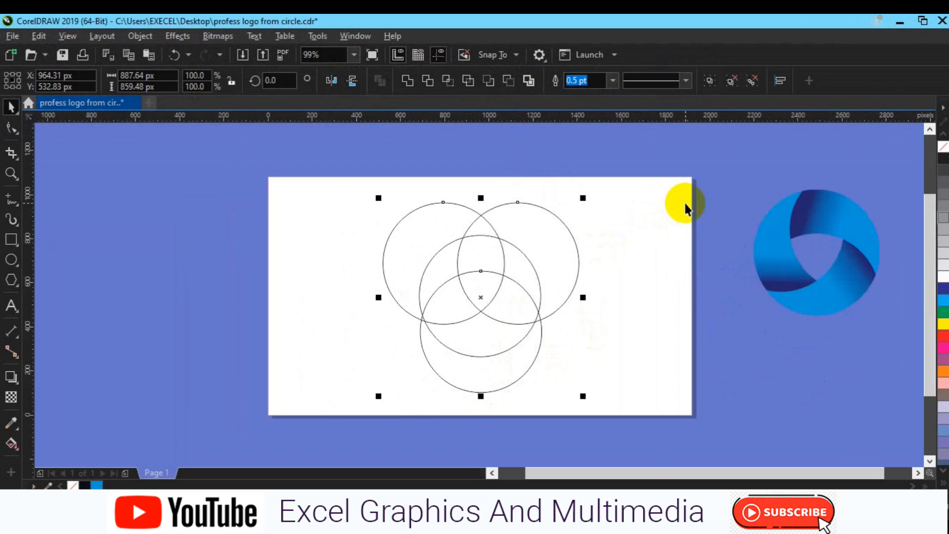
left_click(677, 260)
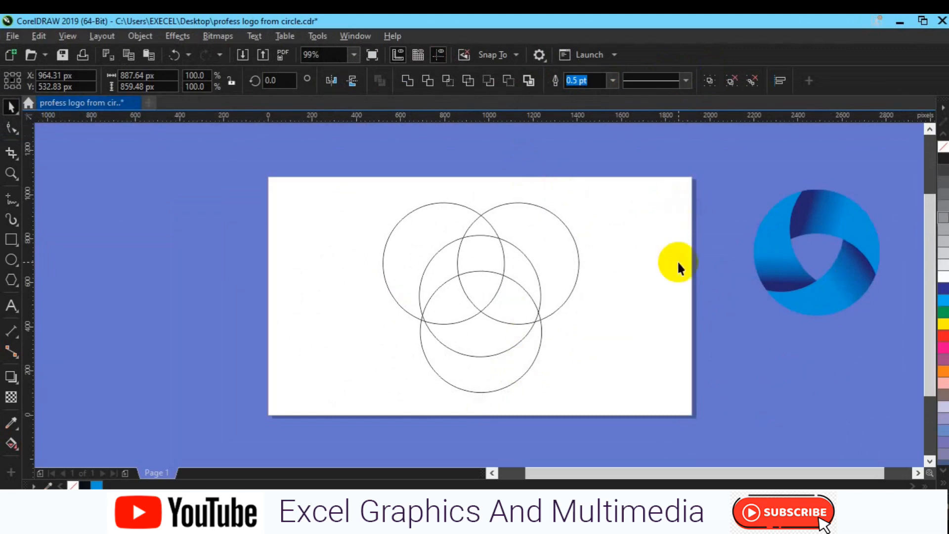
left_click(504, 369)
key("Up")
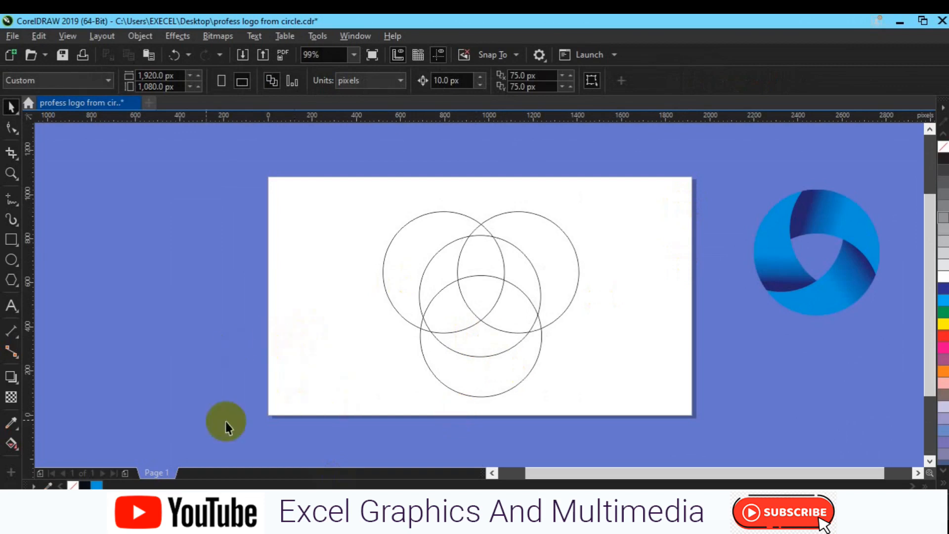
Use Smart Fill with a near-black fill and no outline on the six middle-circle regions surrounding the central triangular opening.
left_click(13, 443)
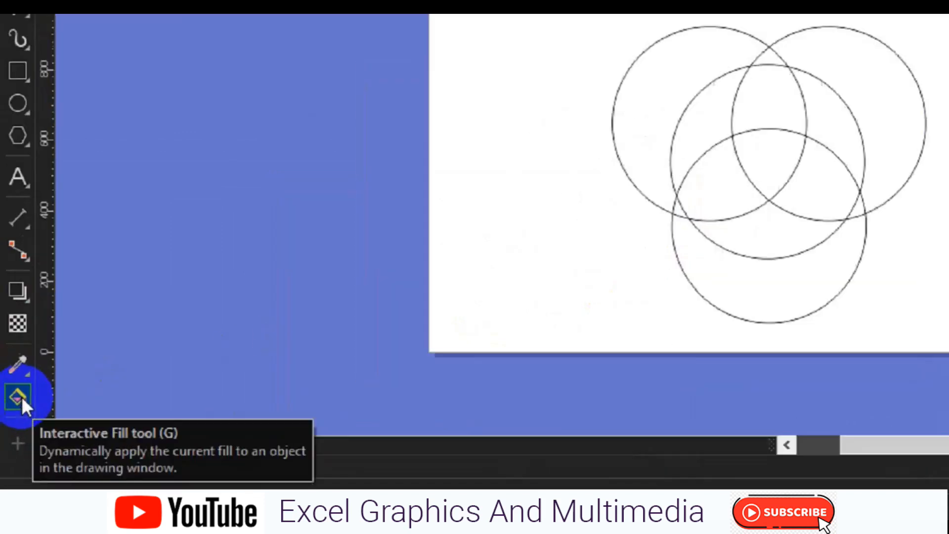
left_click(21, 396)
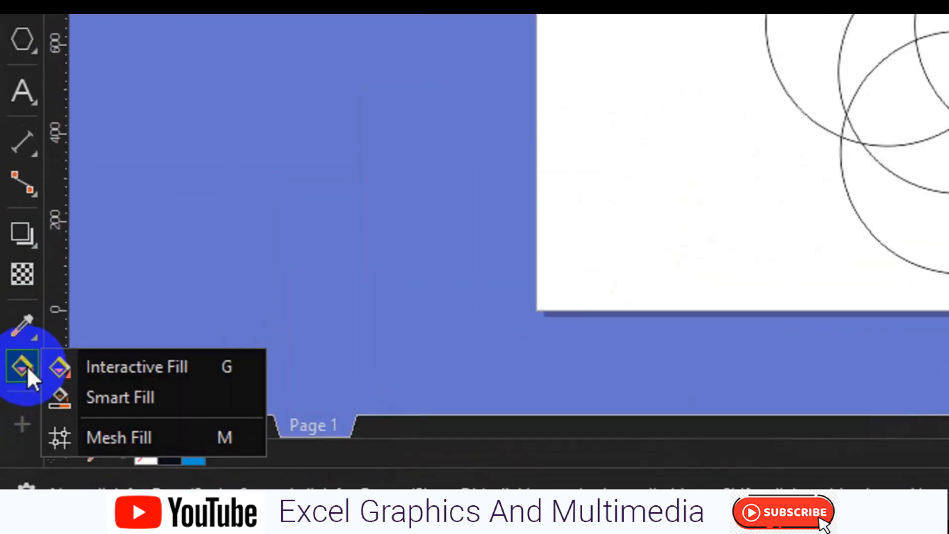
left_click(101, 397)
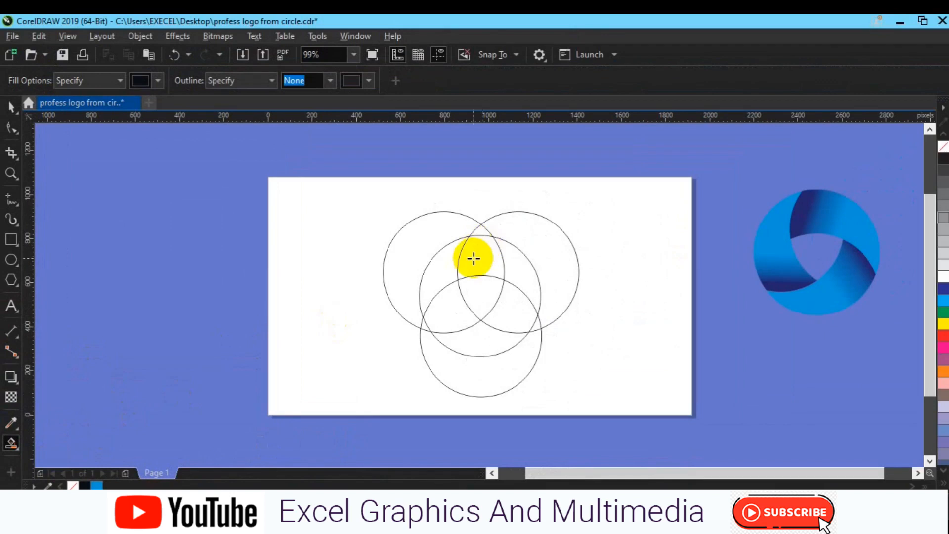
left_click(474, 257)
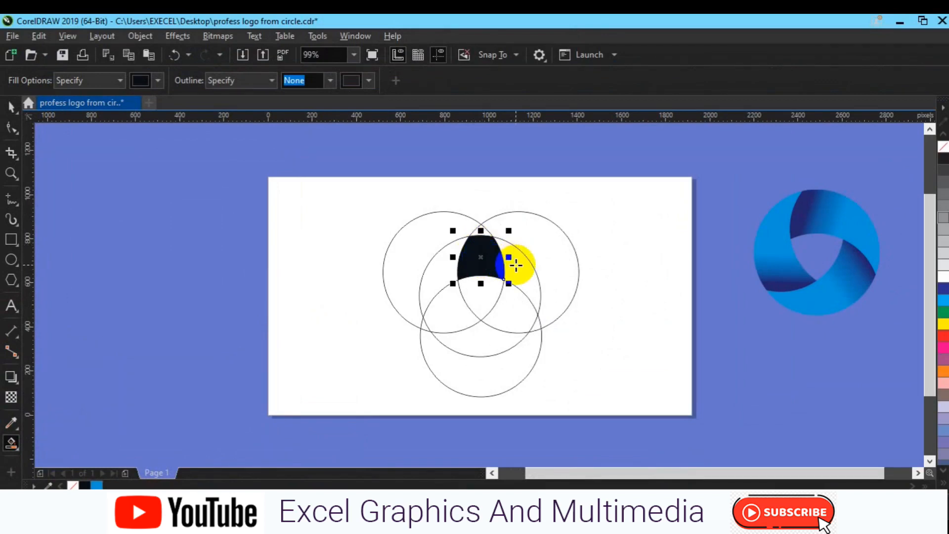
left_click(447, 278)
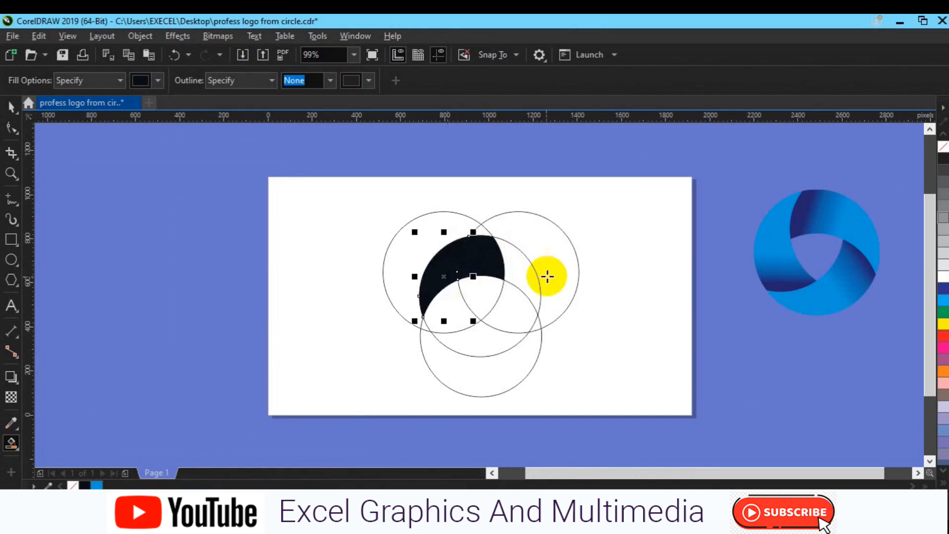
left_click(525, 271)
left_click(511, 309)
left_click(479, 339)
left_click(451, 322)
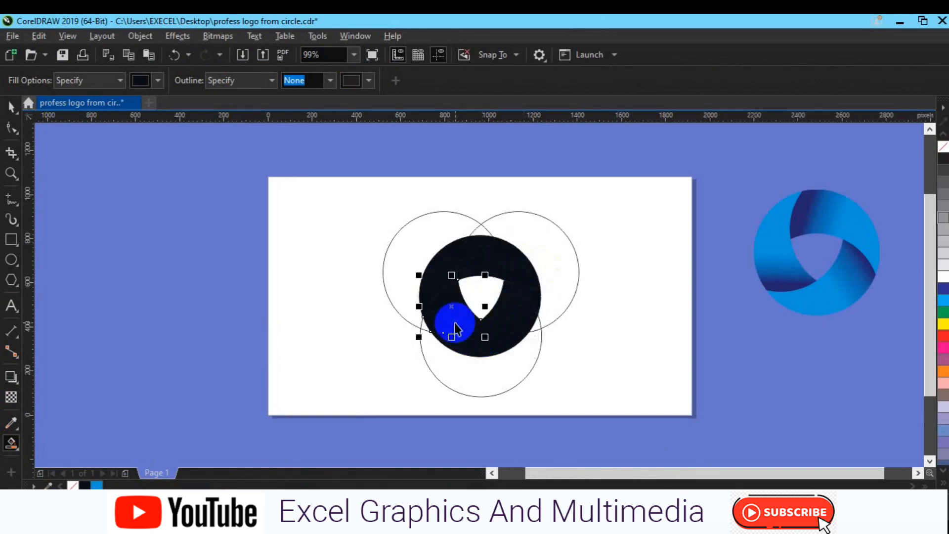
Weld the lower left and bottom filled regions of the ring into one segment.
key("space")
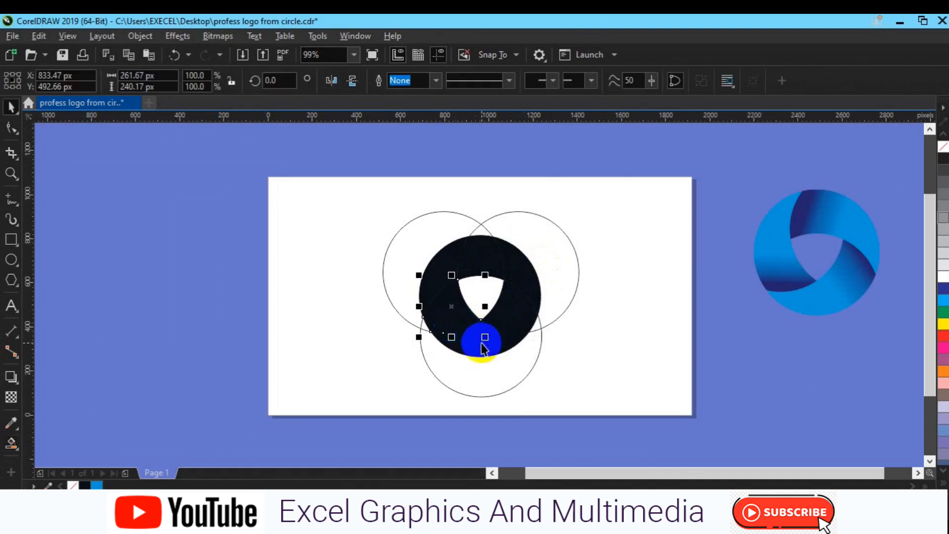
left_click(481, 346)
left_click(409, 81)
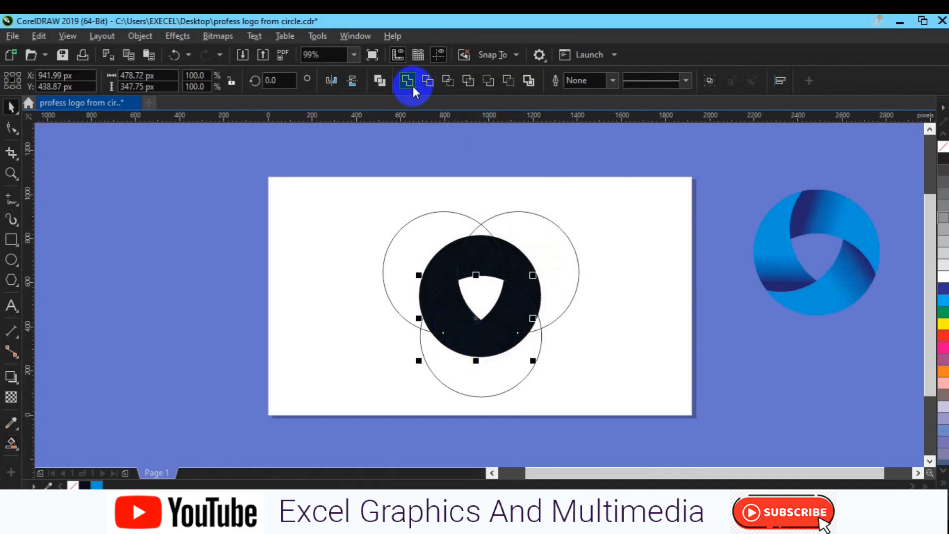
Weld the lower right and upper right filled regions of the ring into one segment.
left_click(499, 327)
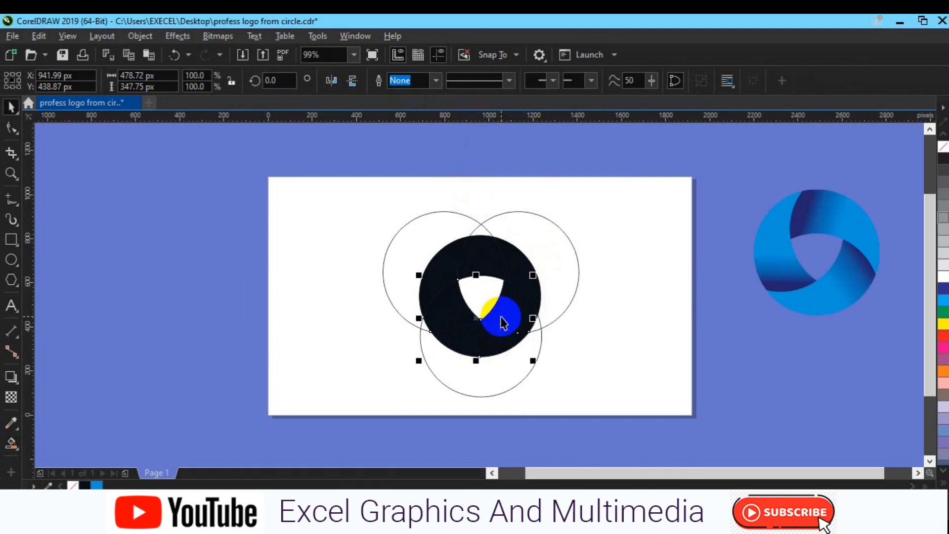
left_click(502, 321)
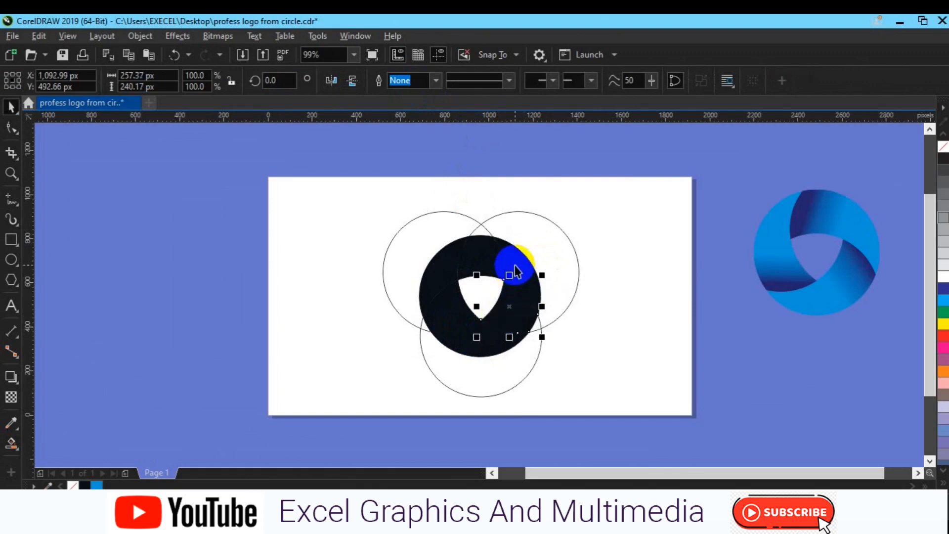
left_click(515, 271, "shift")
left_click(408, 83)
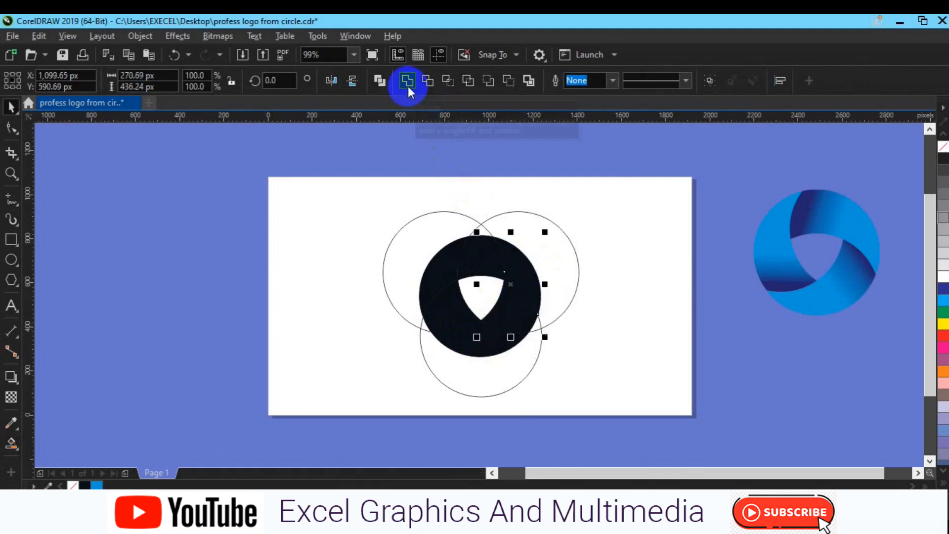
Weld the top and upper left filled regions of the ring into one segment.
left_click(470, 271)
left_click_drag(469, 269, 437, 277)
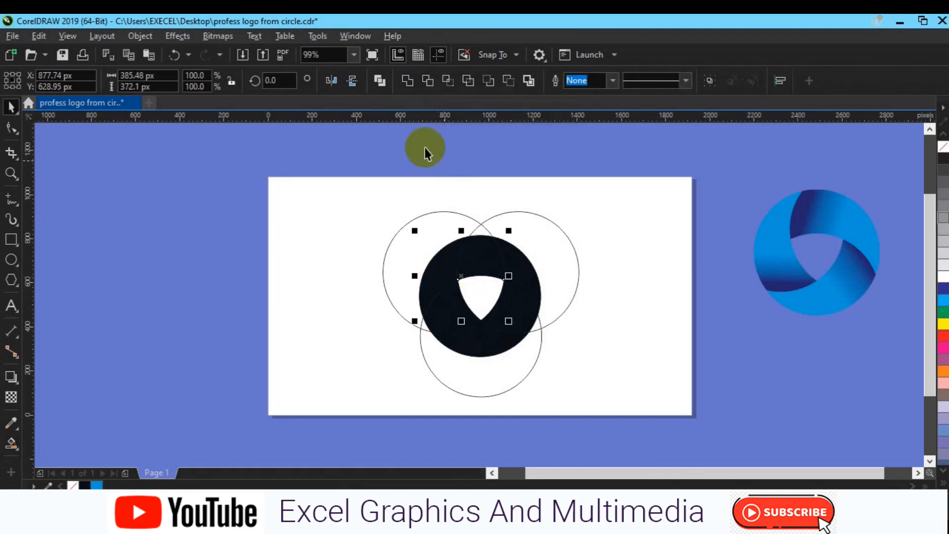
left_click(408, 80)
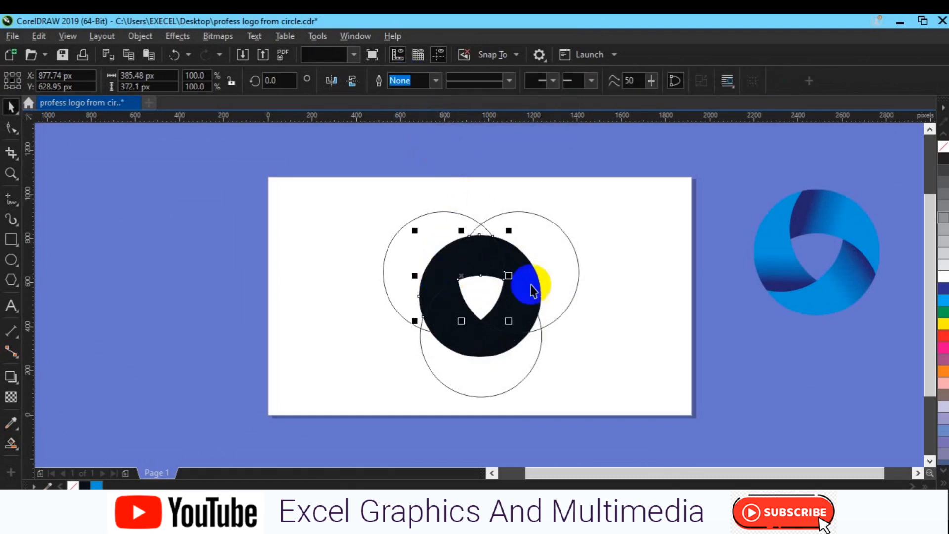
Color the upper left segment light gray (30% black) and the right segment dark gray (90% black).
left_click(942, 240)
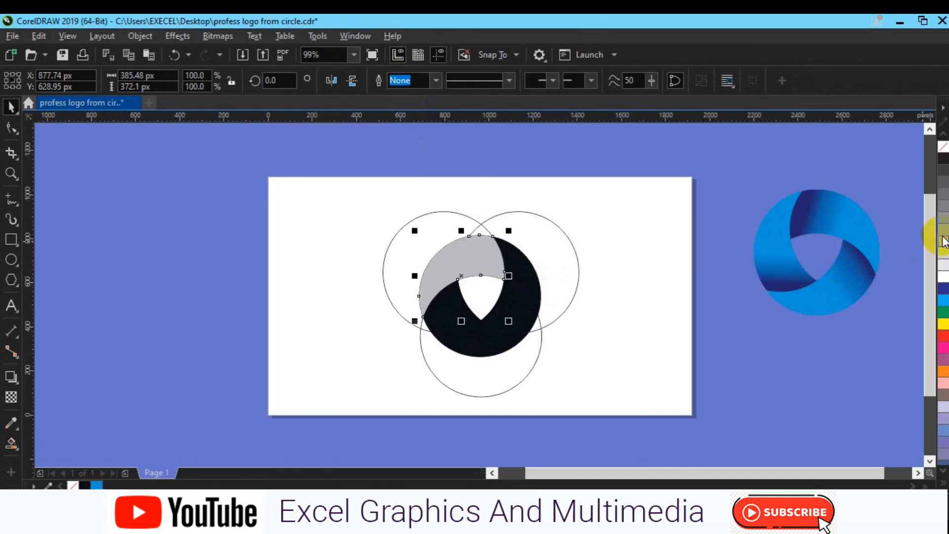
left_click(525, 300)
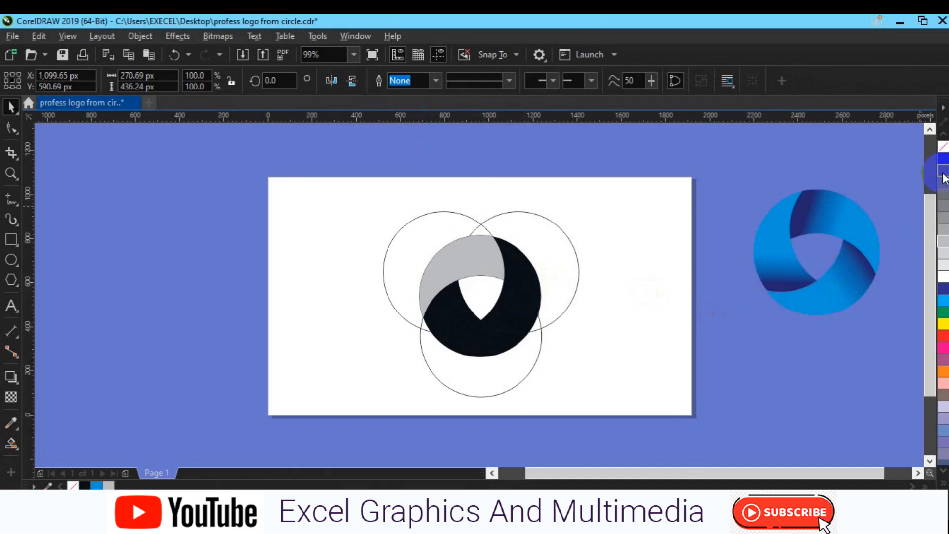
left_click(943, 178)
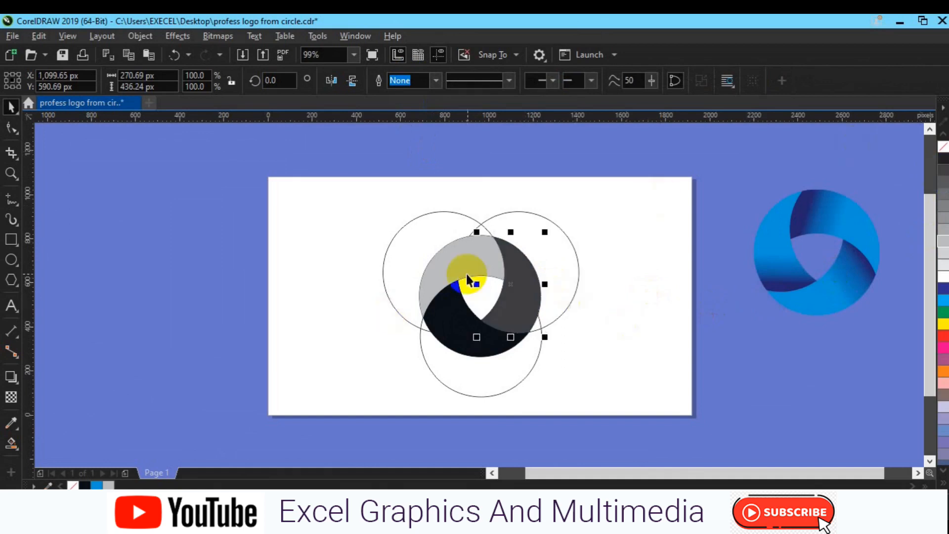
Move all three segments off the circles to about X 1934 px, Y 556 px, and group them.
left_click(445, 323, "shift")
left_click_drag(446, 328, 660, 319)
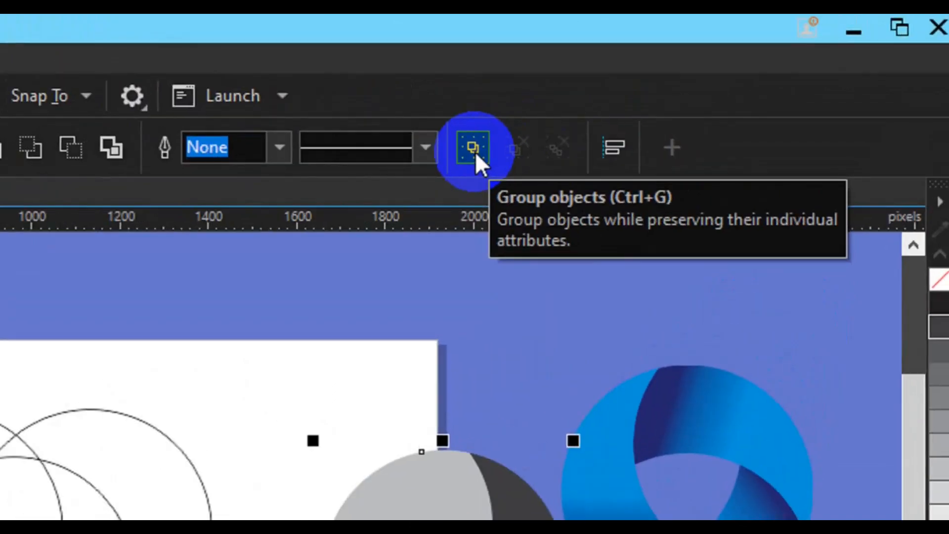
left_click(473, 147)
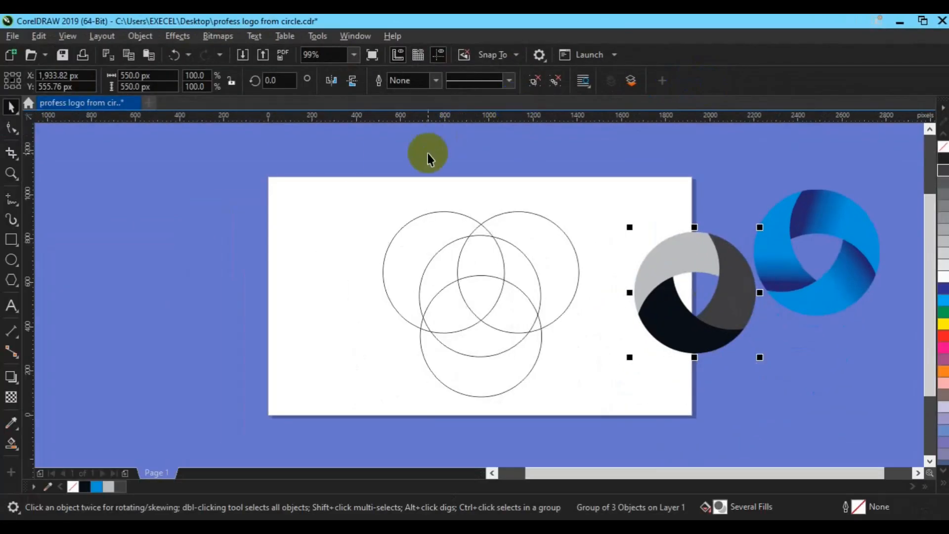
Delete the four construction circles and center the grouped three-segment ring on the page.
left_click_drag(323, 159, 611, 401)
key("Delete")
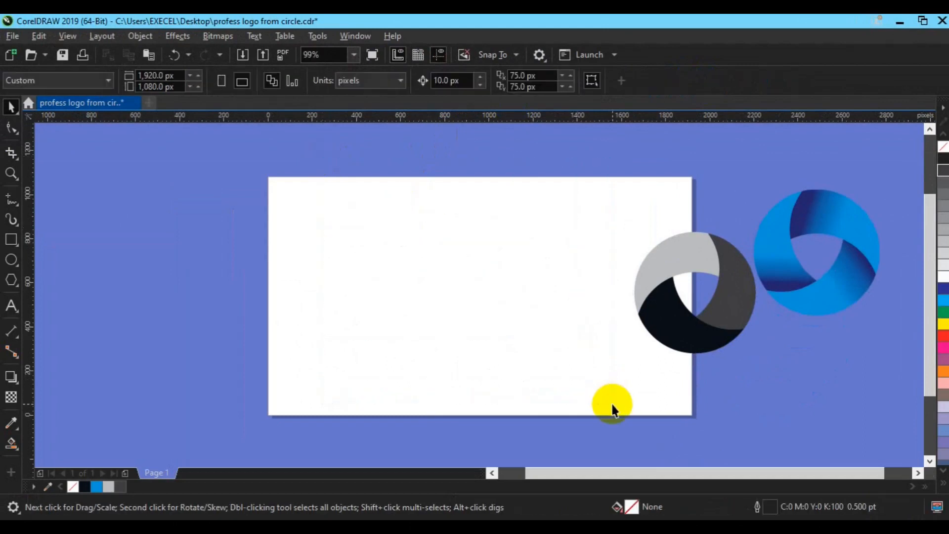
left_click(687, 335)
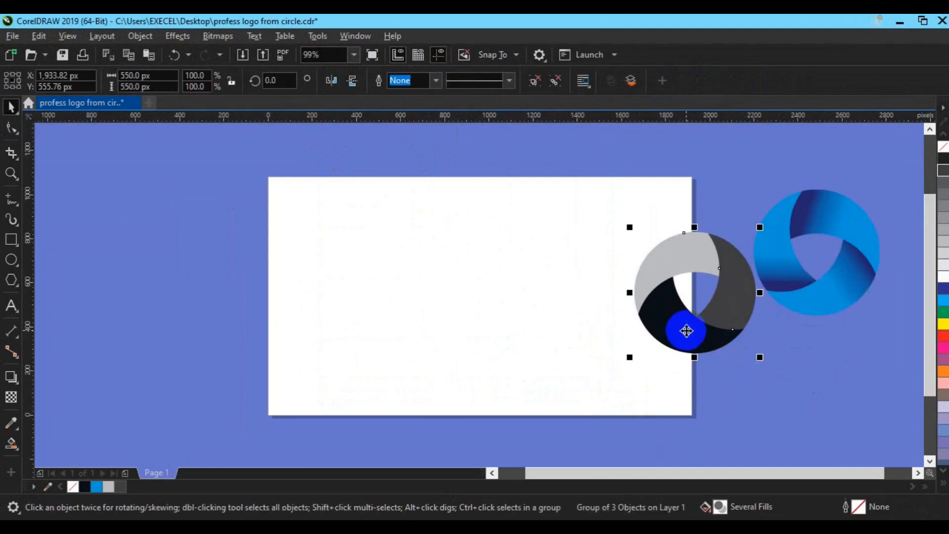
key("p")
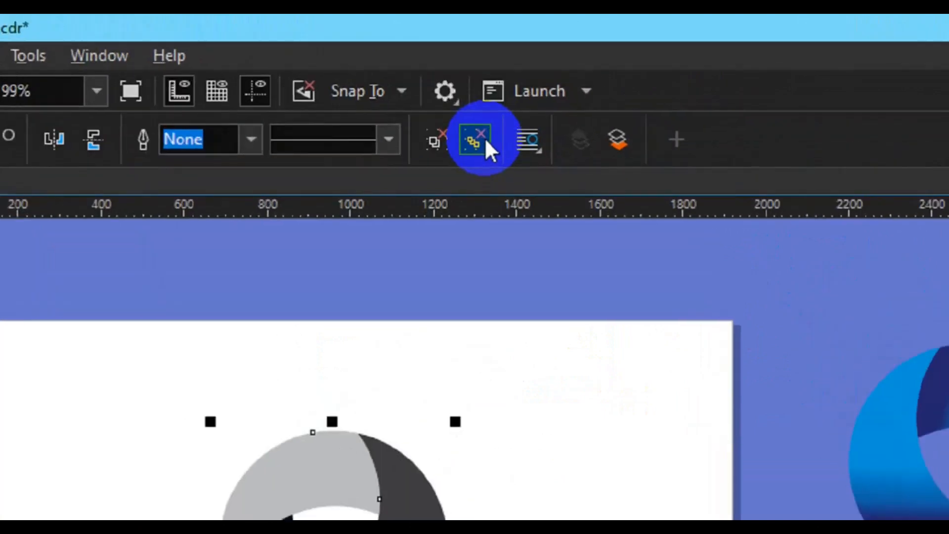
Ungroup all objects in the centered ring and in the blue reference logo.
left_click(484, 138)
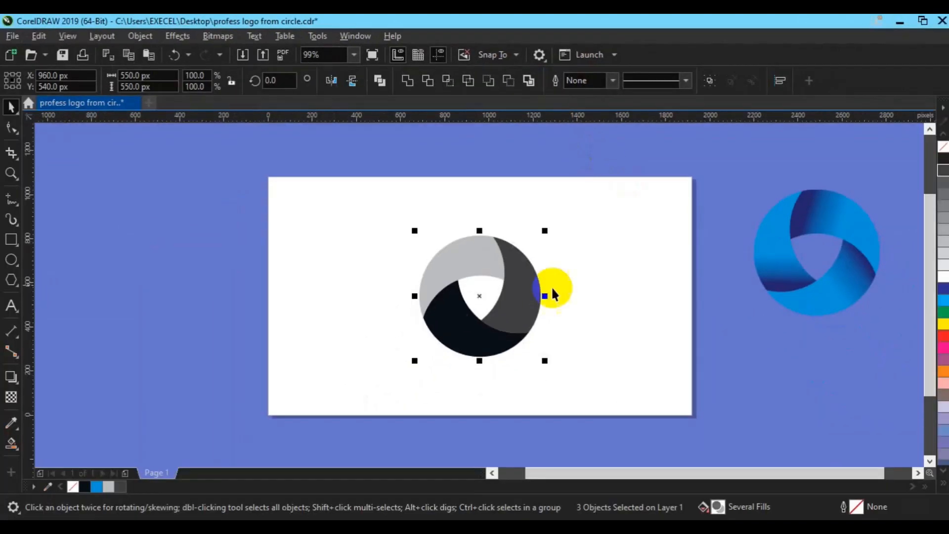
left_click(472, 263)
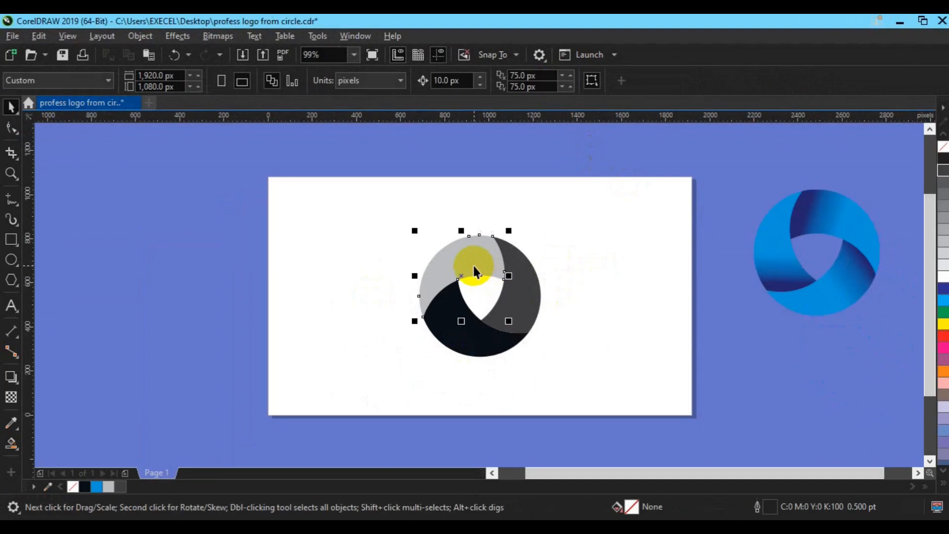
left_click(483, 339)
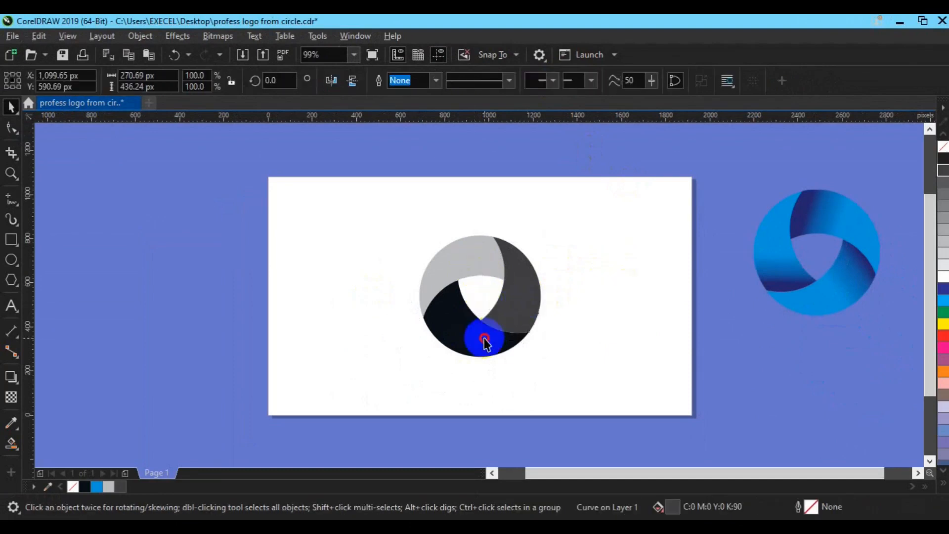
left_click(765, 234)
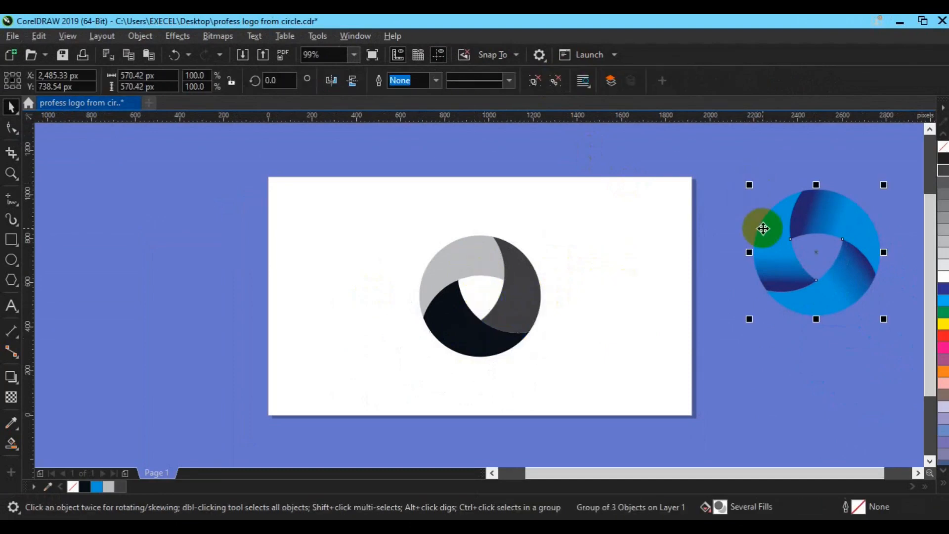
left_click(554, 82)
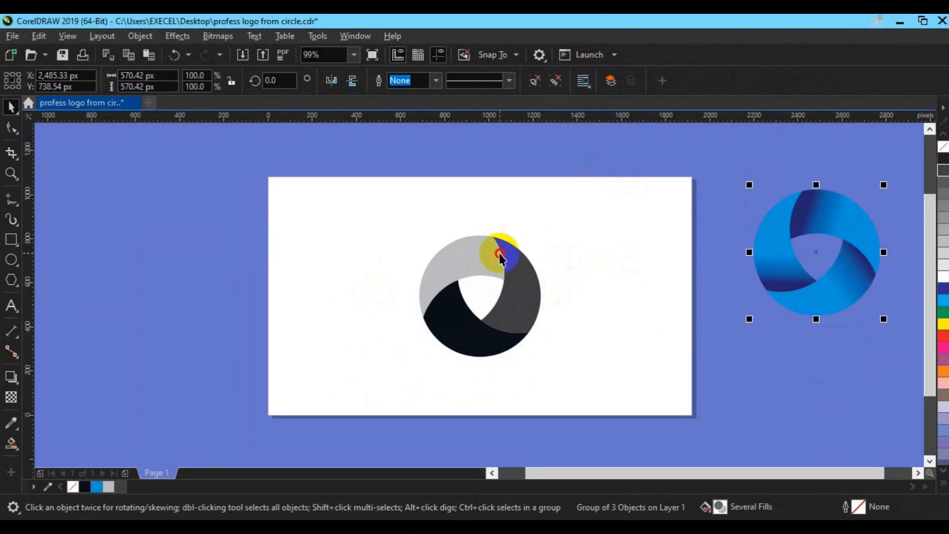
With Interactive Fill, copy the blue fountain fill from the reference logo's left segment to the ring's light gray segment.
left_click(459, 269)
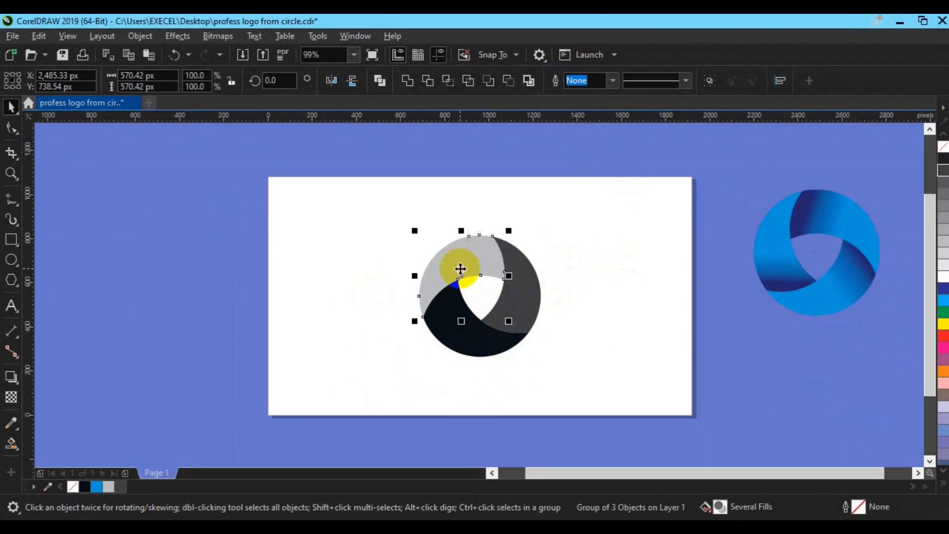
left_click(14, 451)
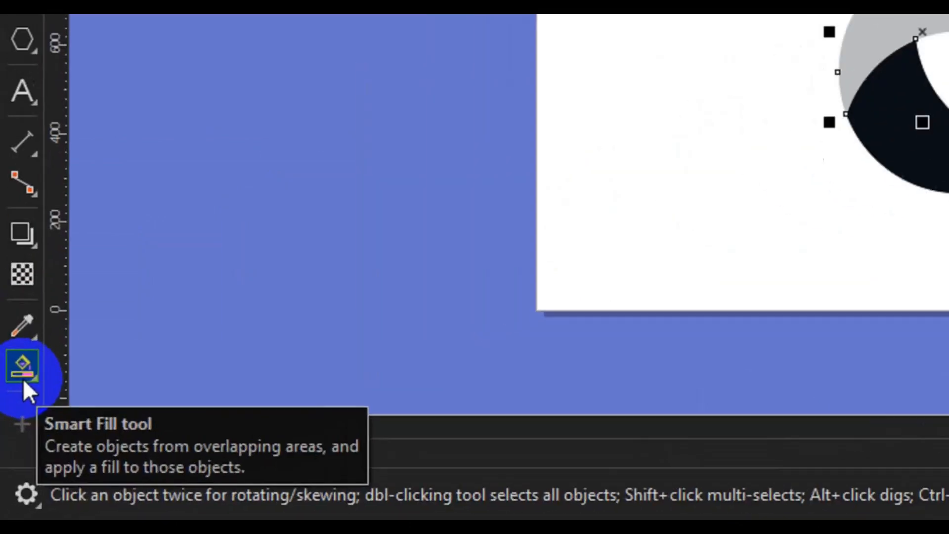
left_click(11, 449)
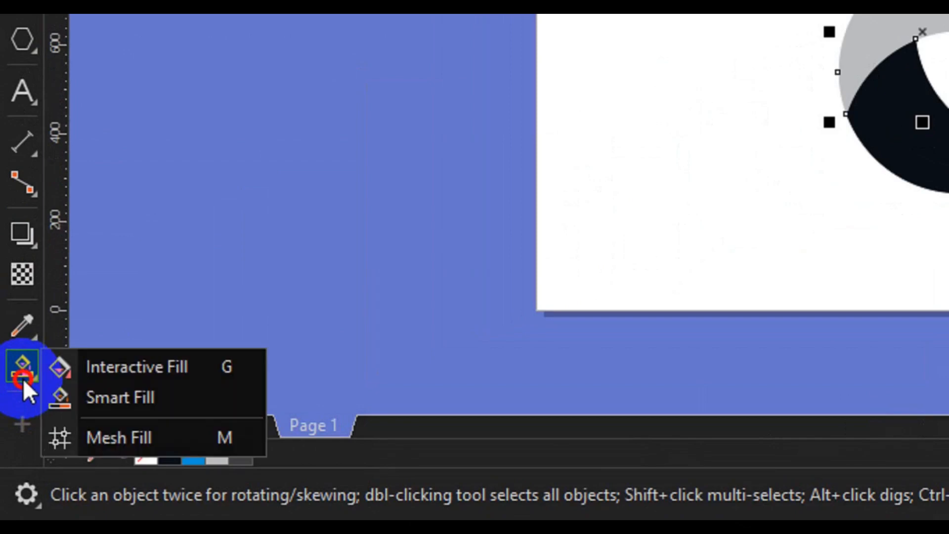
left_click(120, 367)
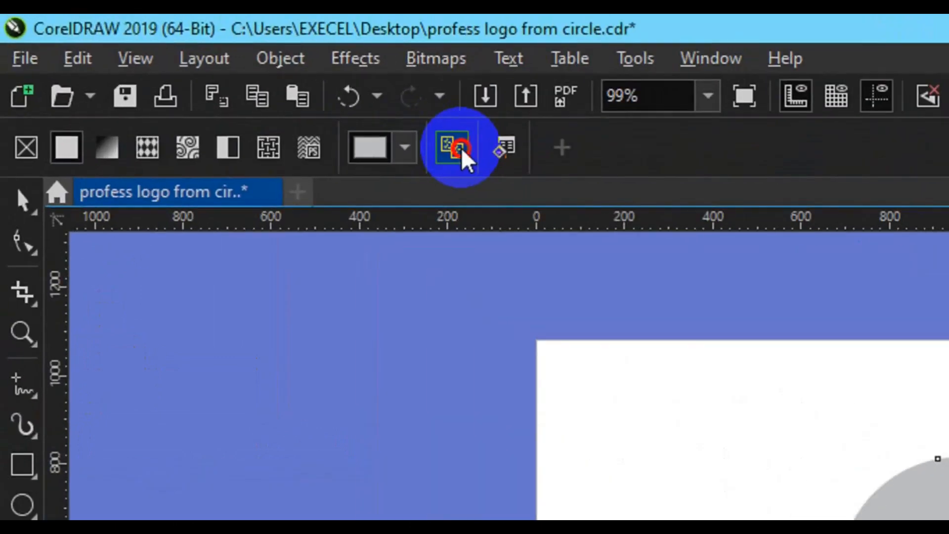
left_click(461, 147)
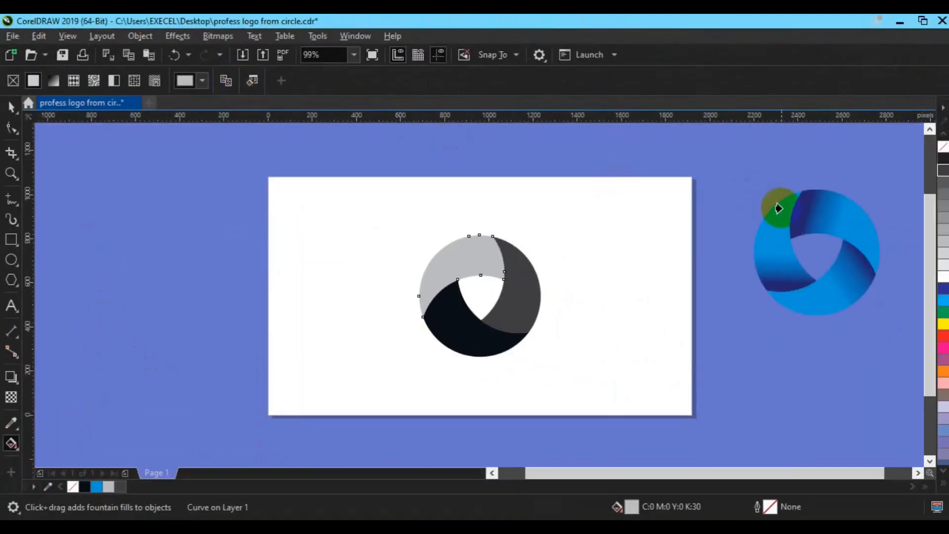
left_click(782, 218)
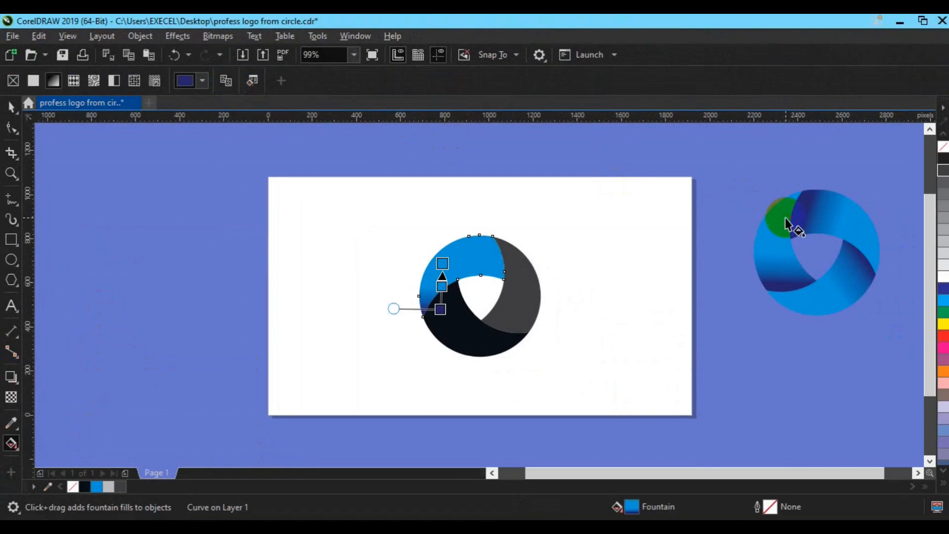
Redirect the upper-left segment's fountain fill so dark blue starts beside the dark gray segment and light blue ends at the segment's left tip.
left_click_drag(441, 262, 485, 237)
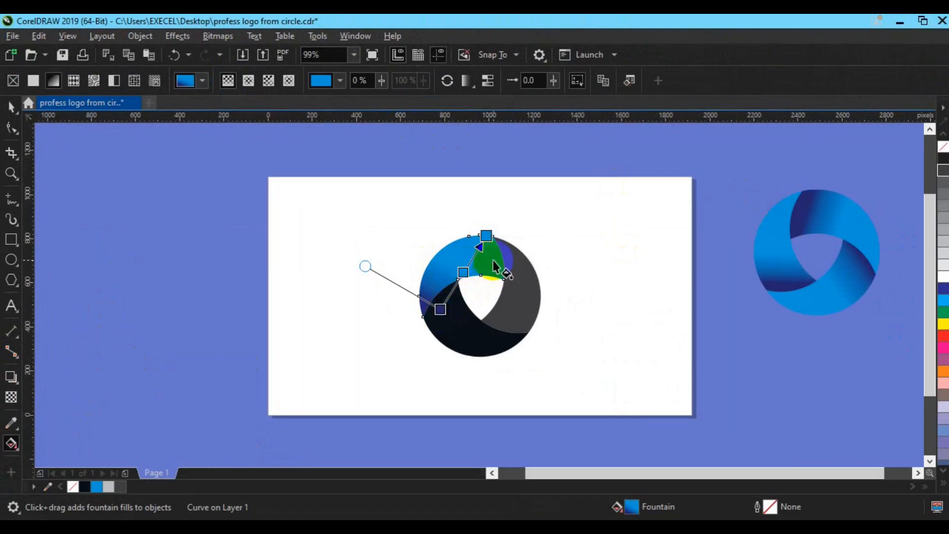
left_click_drag(495, 258, 420, 291)
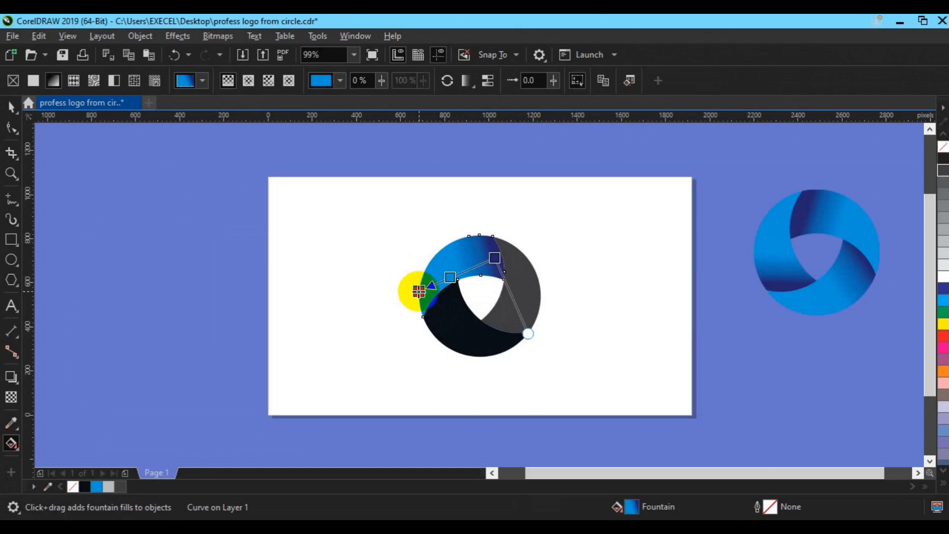
left_click_drag(419, 292, 418, 291)
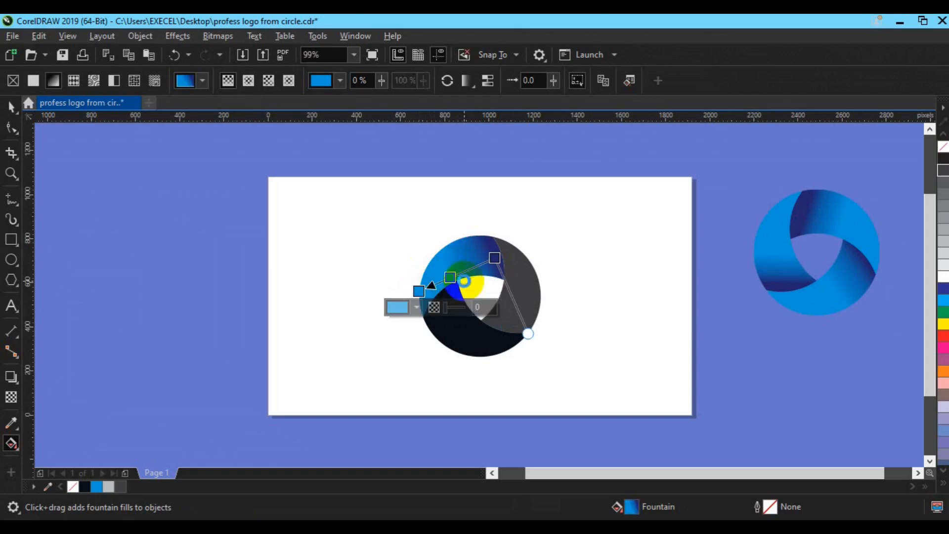
Copy the reference logo's blue fountain fill to the dark gray segment and redirect it with dark blue at the segment's lower end.
left_click(516, 279)
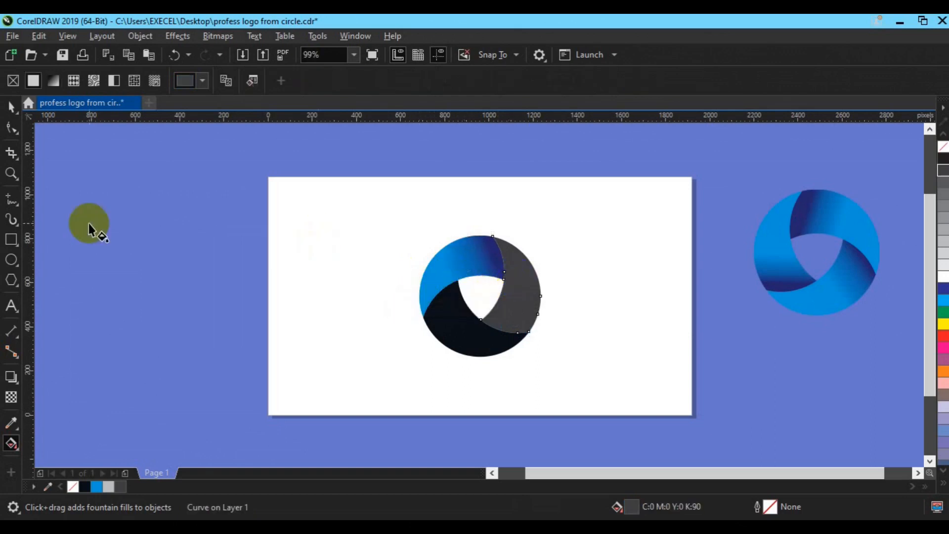
left_click(259, 57)
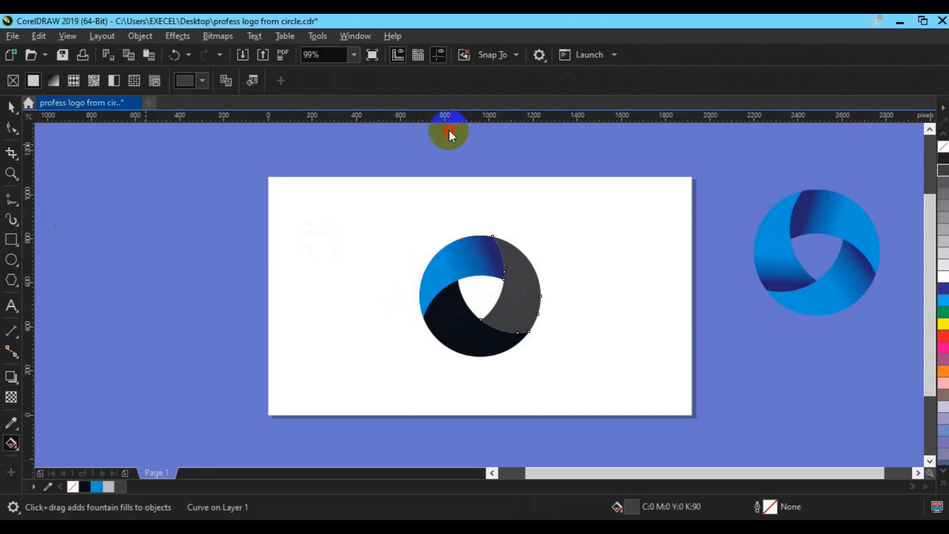
left_click(842, 271)
left_click(518, 329)
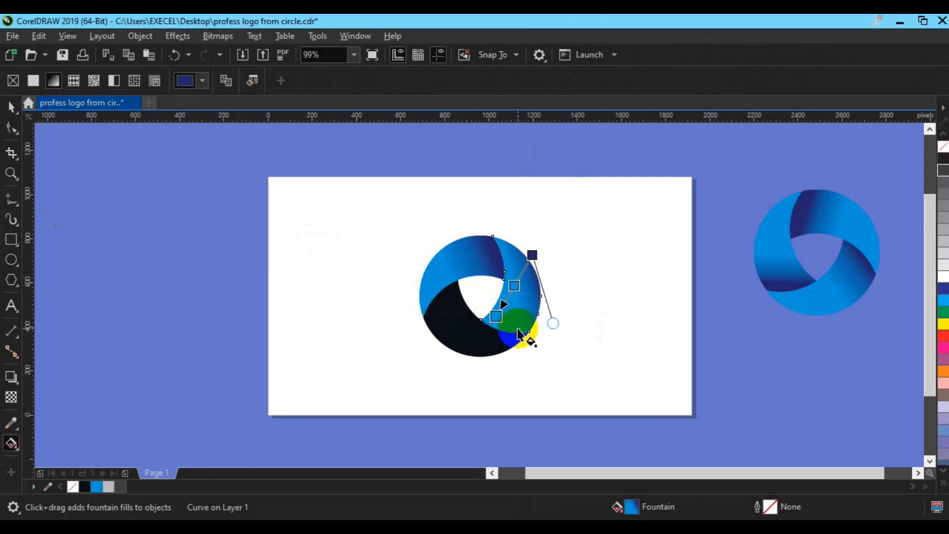
left_click_drag(516, 330, 518, 271)
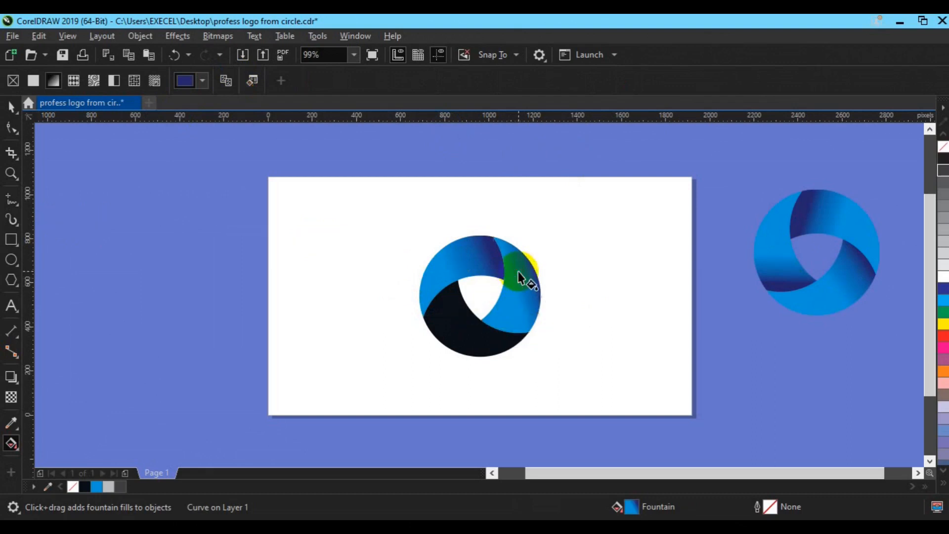
Copy the reference logo's bottom segment fill to the black segment and redirect it from dark blue at its left end to light blue.
left_click(484, 342)
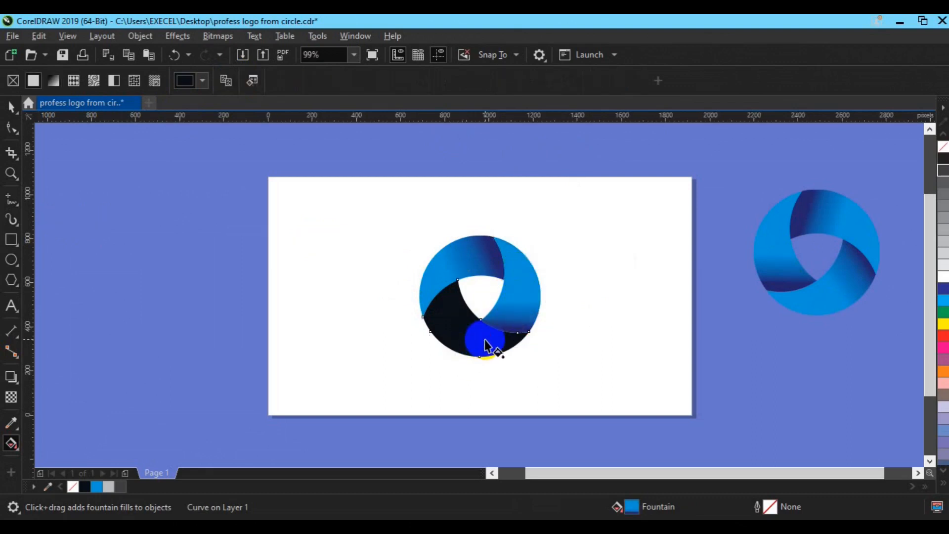
left_click(227, 82)
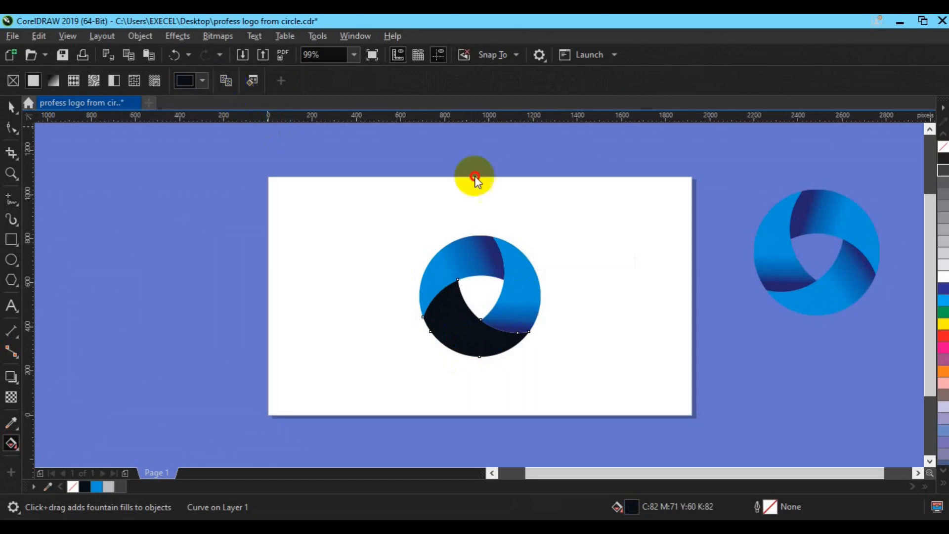
left_click(794, 300)
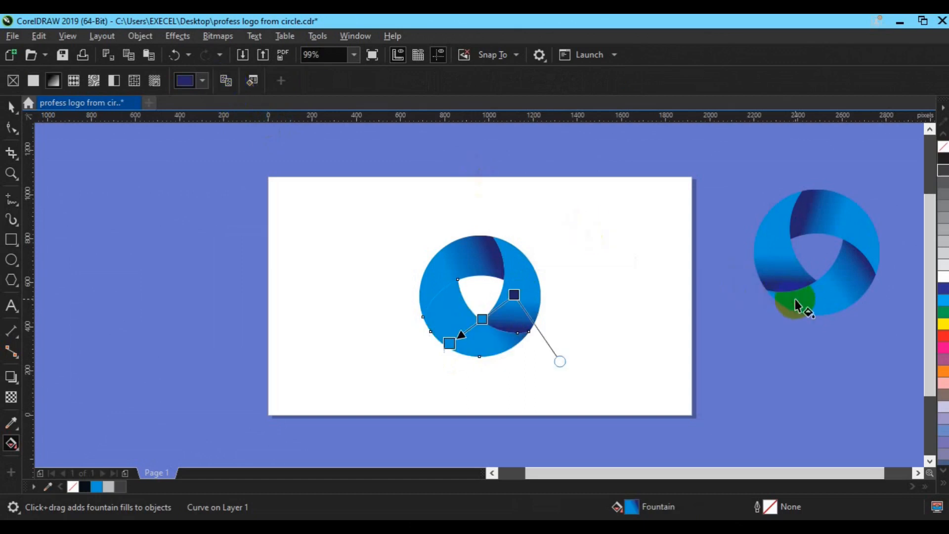
left_click_drag(434, 297, 516, 350)
left_click_drag(435, 295, 482, 269)
Move the middle color node of the upper-left segment's gradient toward its dark blue end, to 30%, and deselect the segment.
left_click(481, 264)
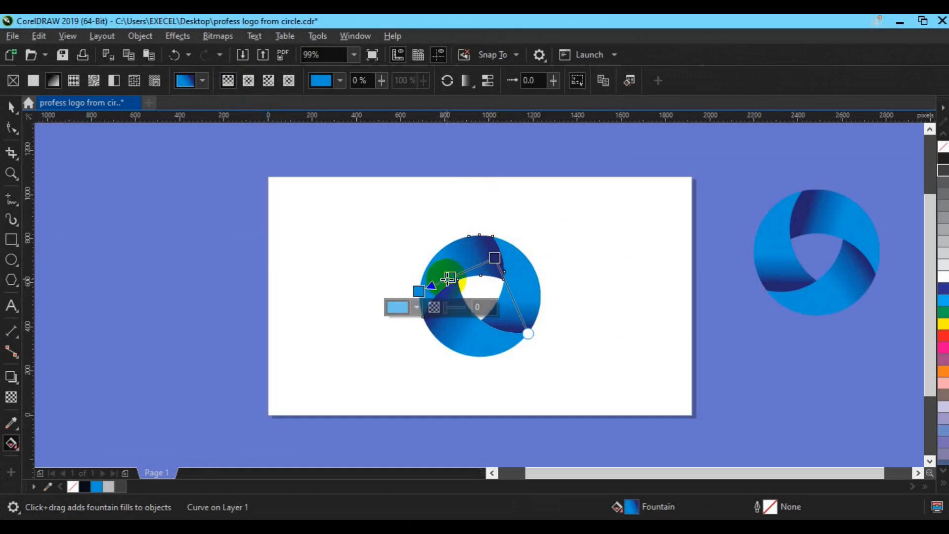
left_click_drag(448, 278, 462, 262)
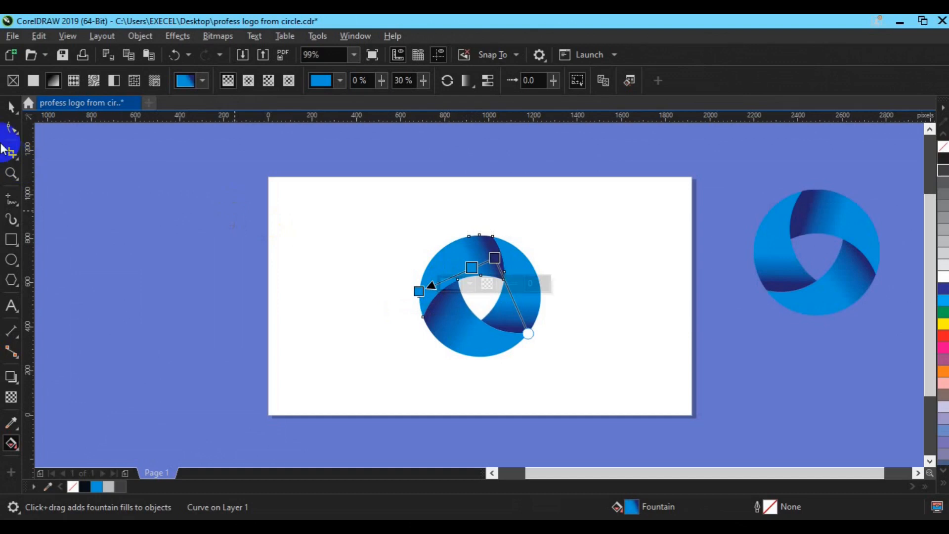
left_click(11, 107)
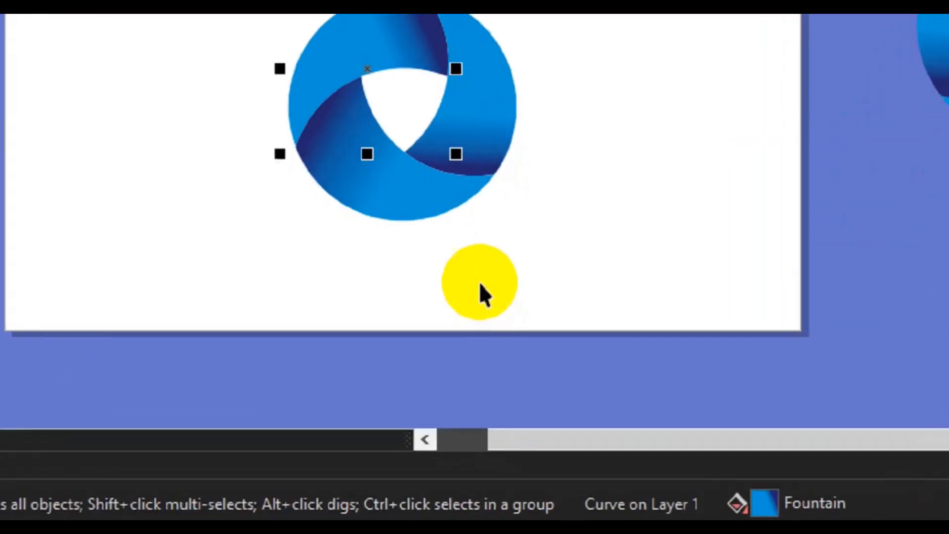
left_click_drag(491, 323, 494, 244)
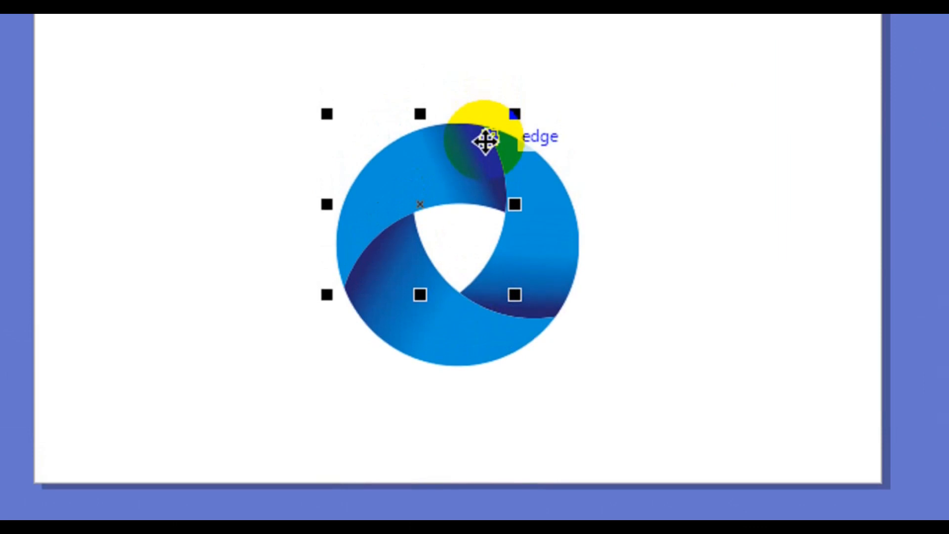
left_click_drag(485, 142, 486, 142)
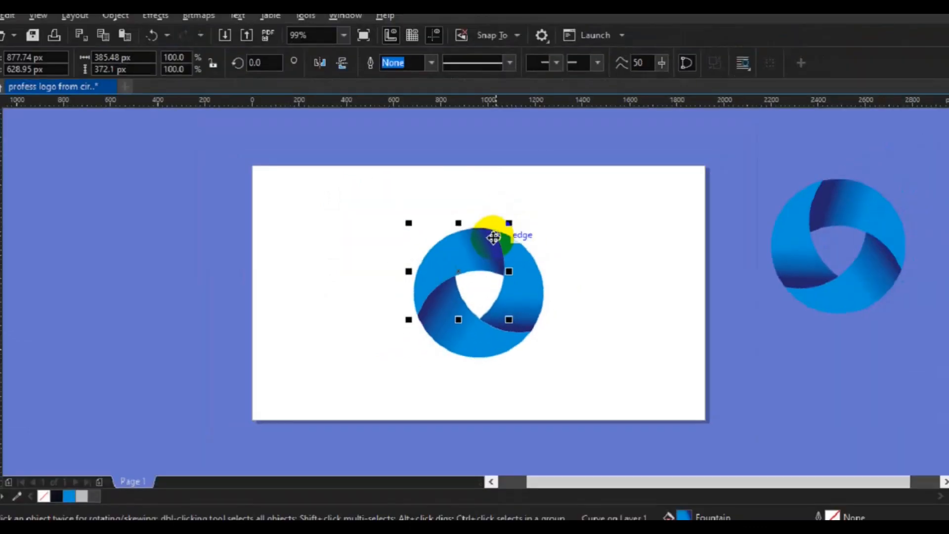
left_click(664, 267)
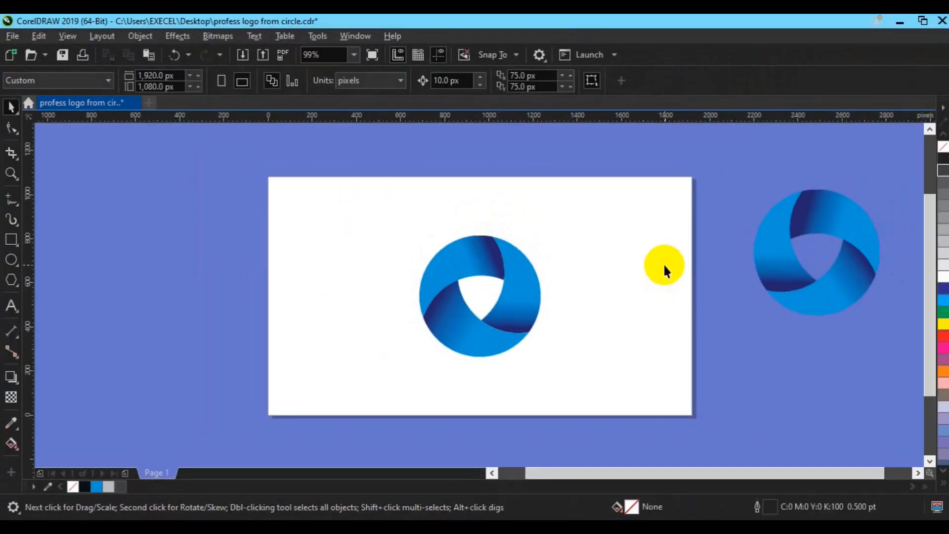